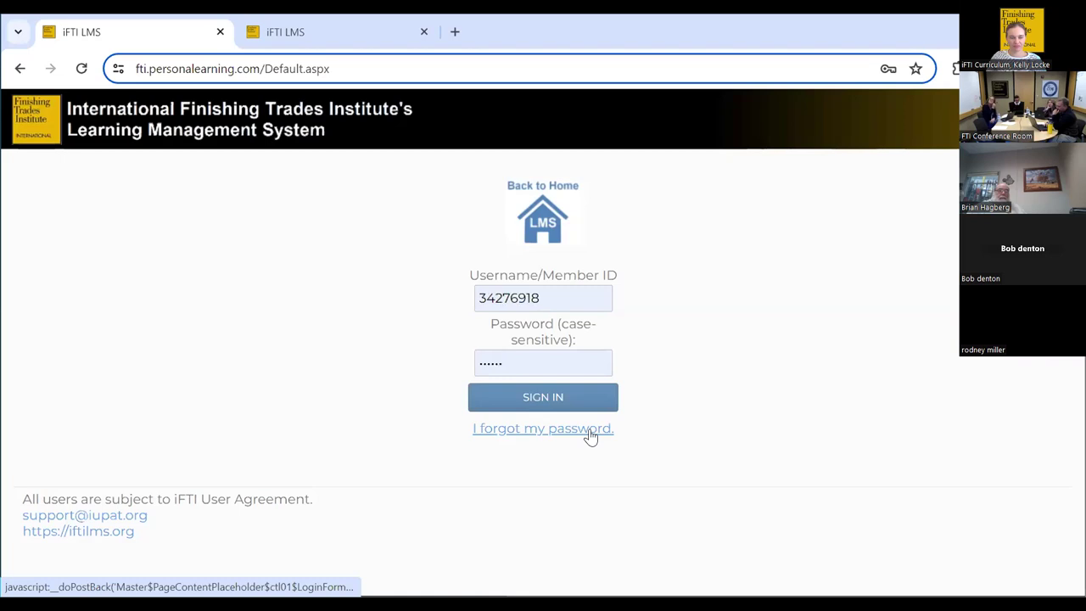
Step: View the password reset form from the sign-in page and close it without submitting a request
click(590, 431)
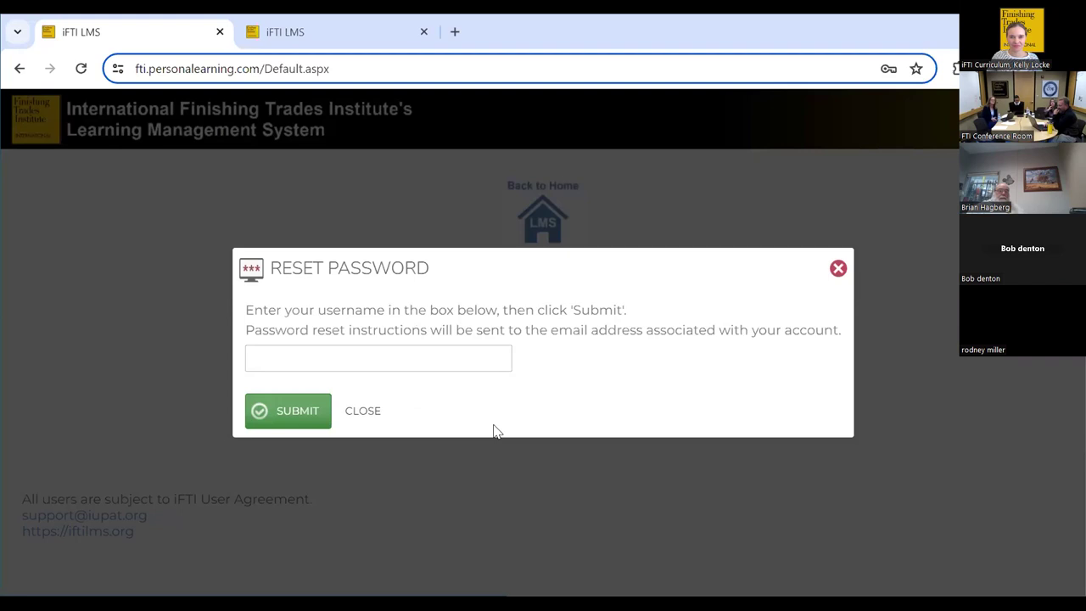
click(837, 269)
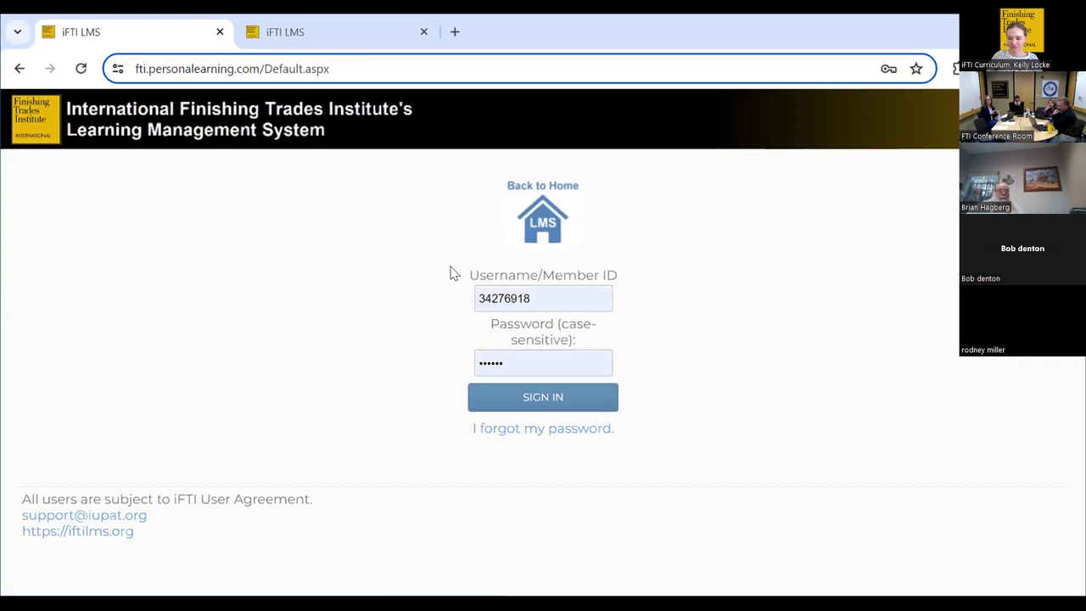
Step: Sign in to the LMS with the username 2trainingdemo and the account password
double_click(538, 301)
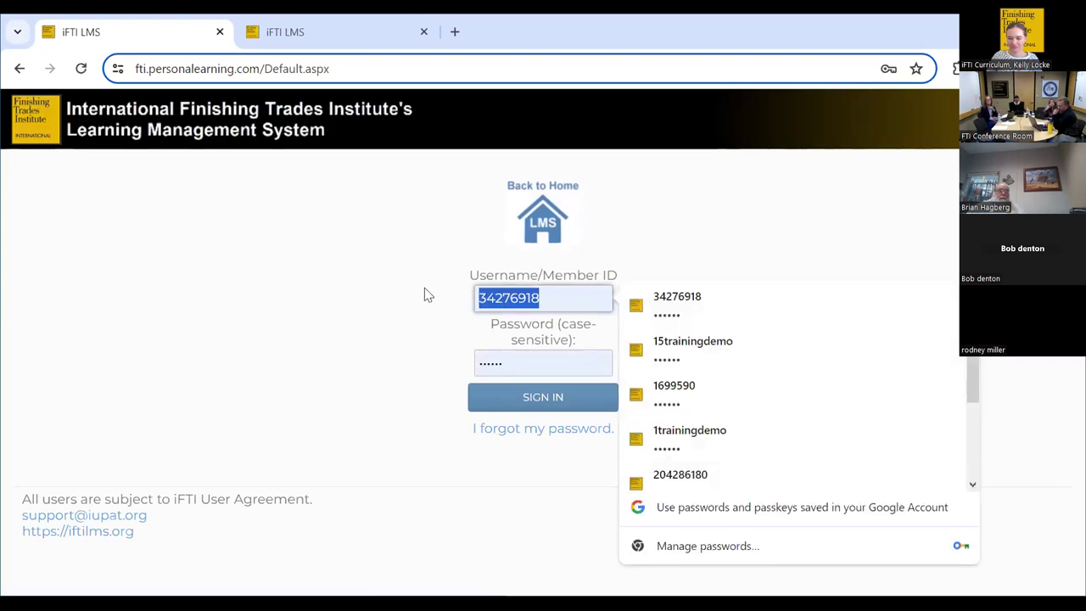
text(2)
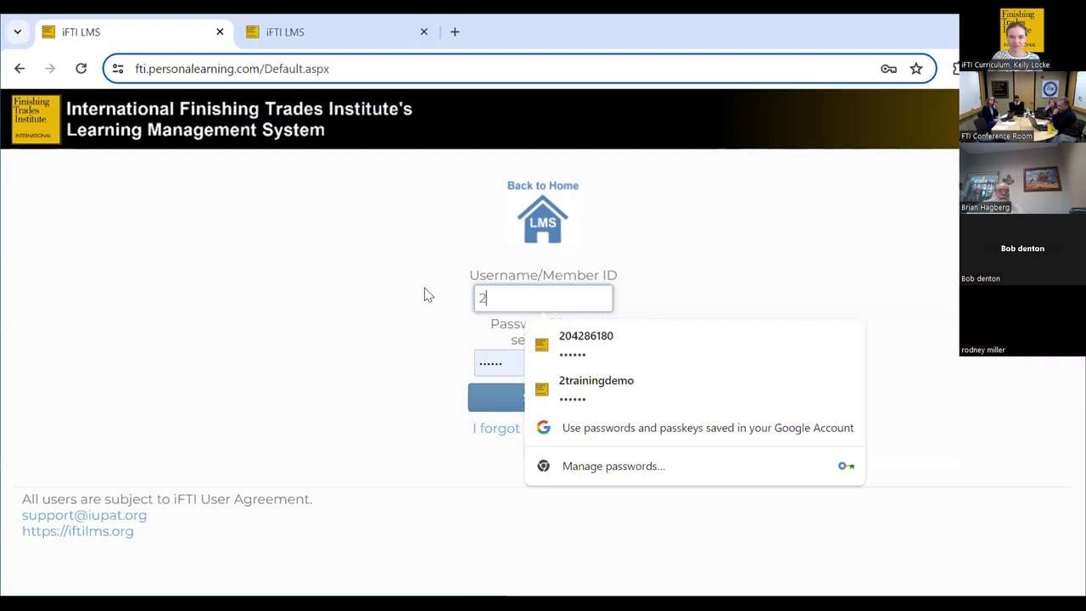
text(trainingdemo)
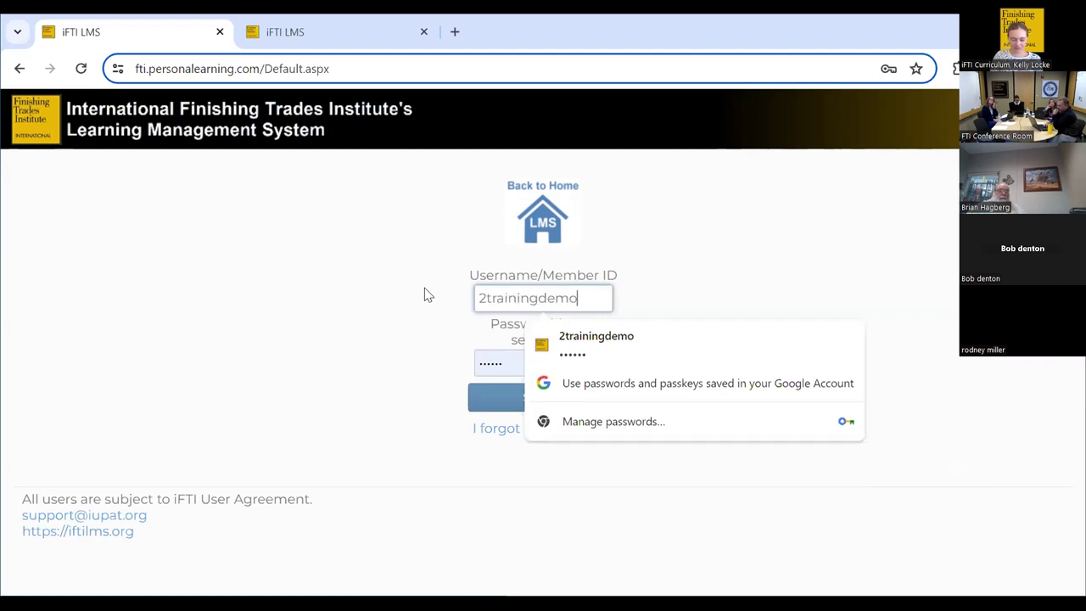
click(501, 363)
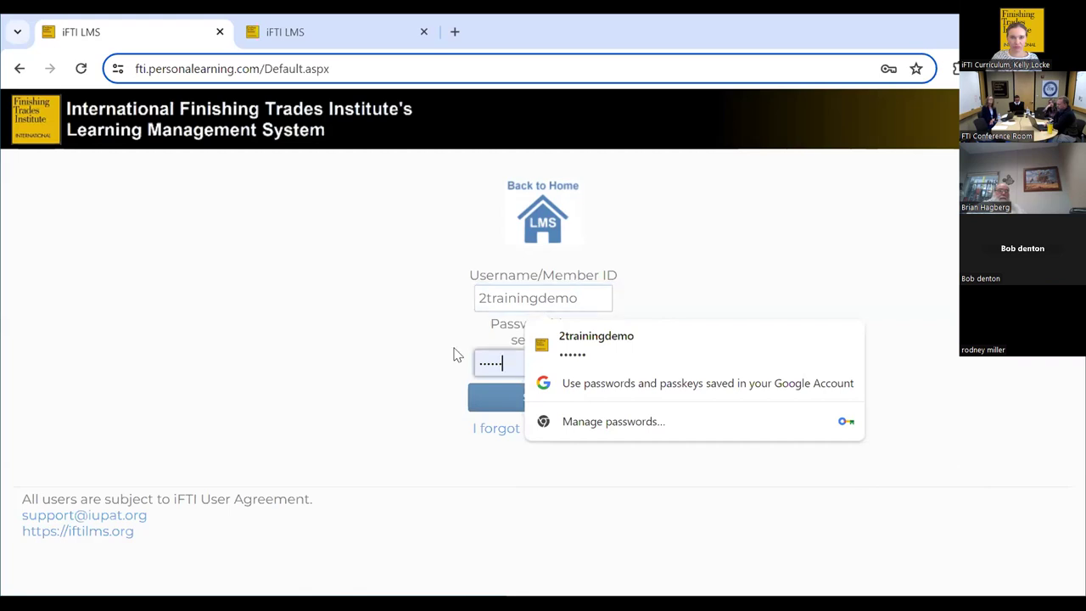
key(BackSpace)
text(••)
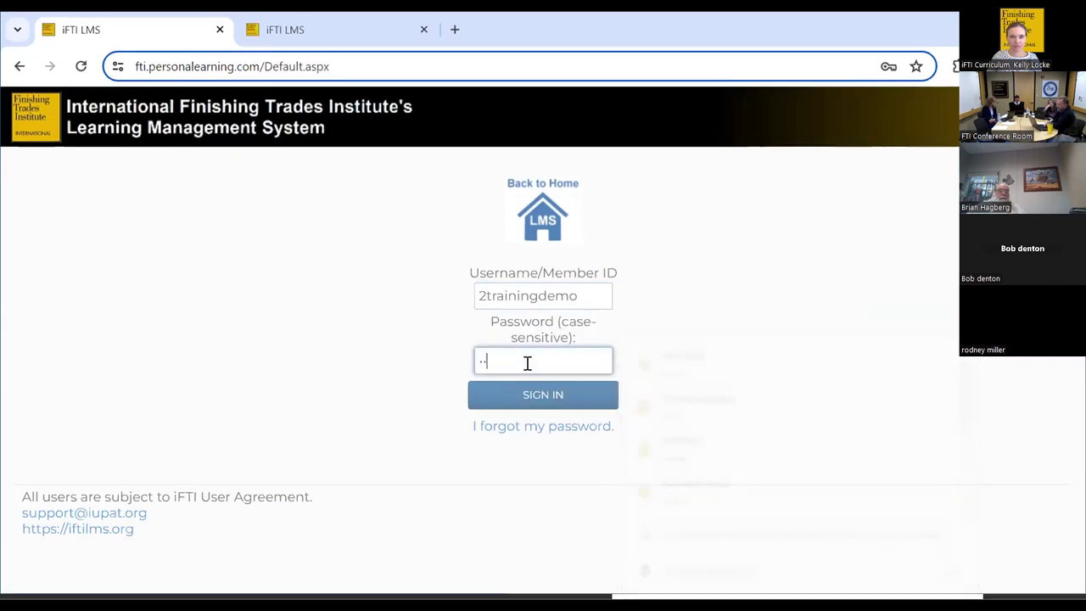
text(••••)
key(Return)
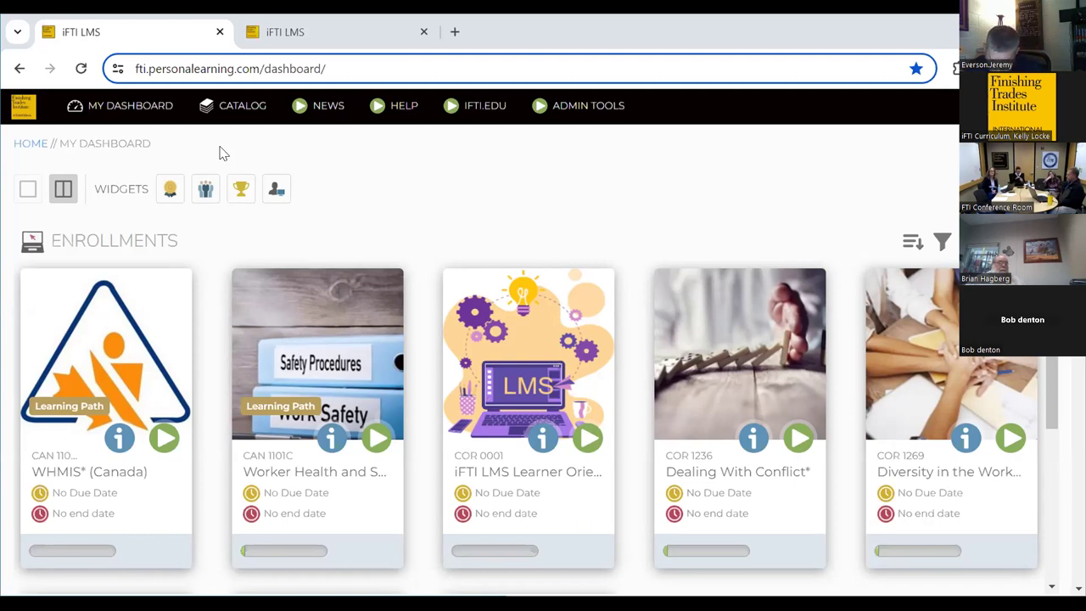
Step: View the enrollment sort options and try to filter enrollments to standalone courses, excluding those that are part of a learning path
scroll(418, 250, down, 1)
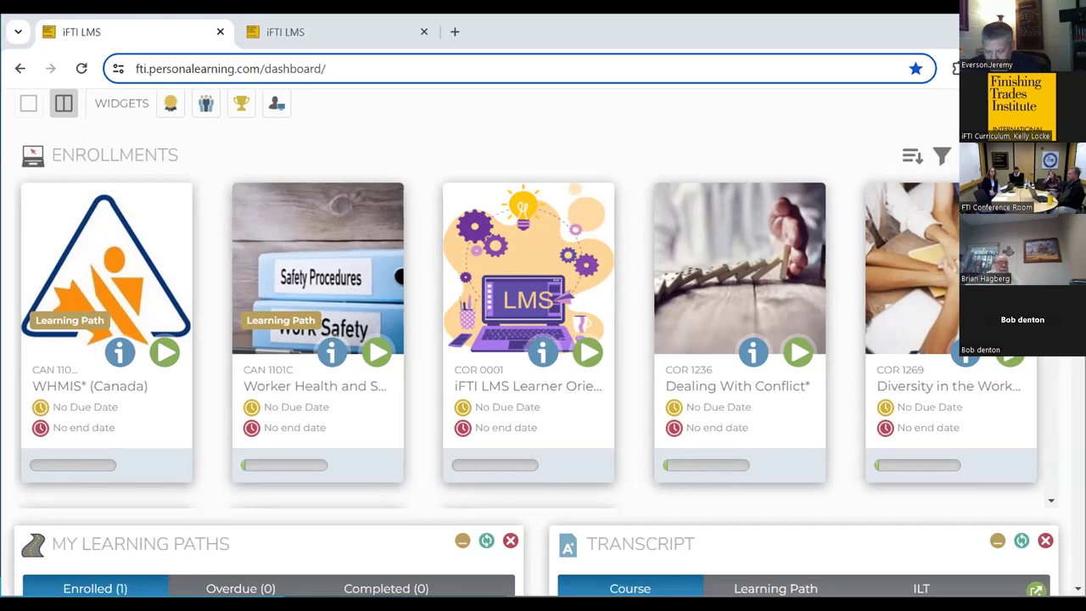
click(910, 160)
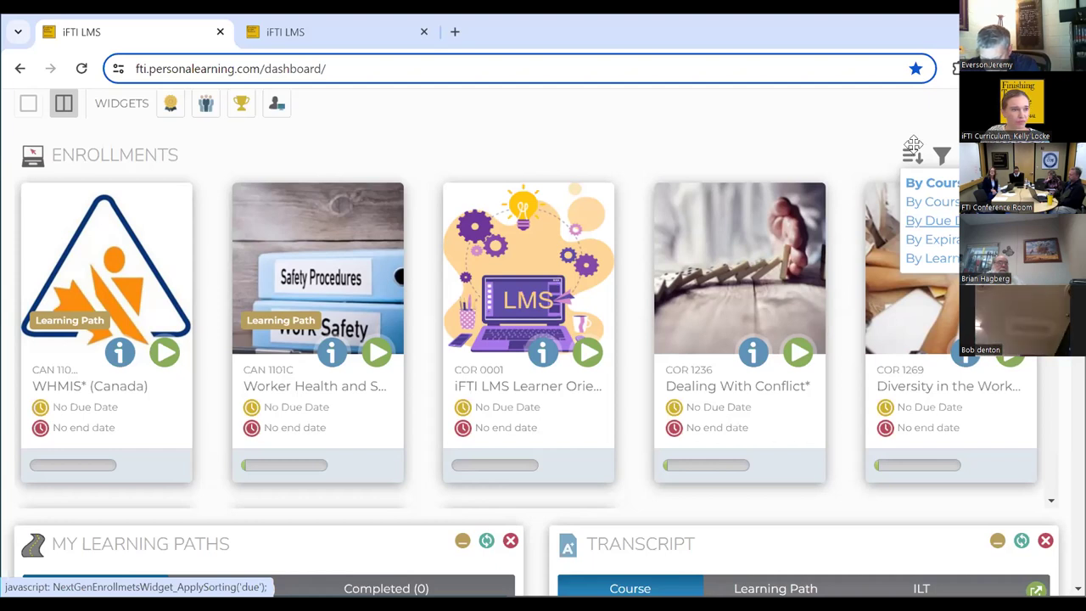
click(942, 158)
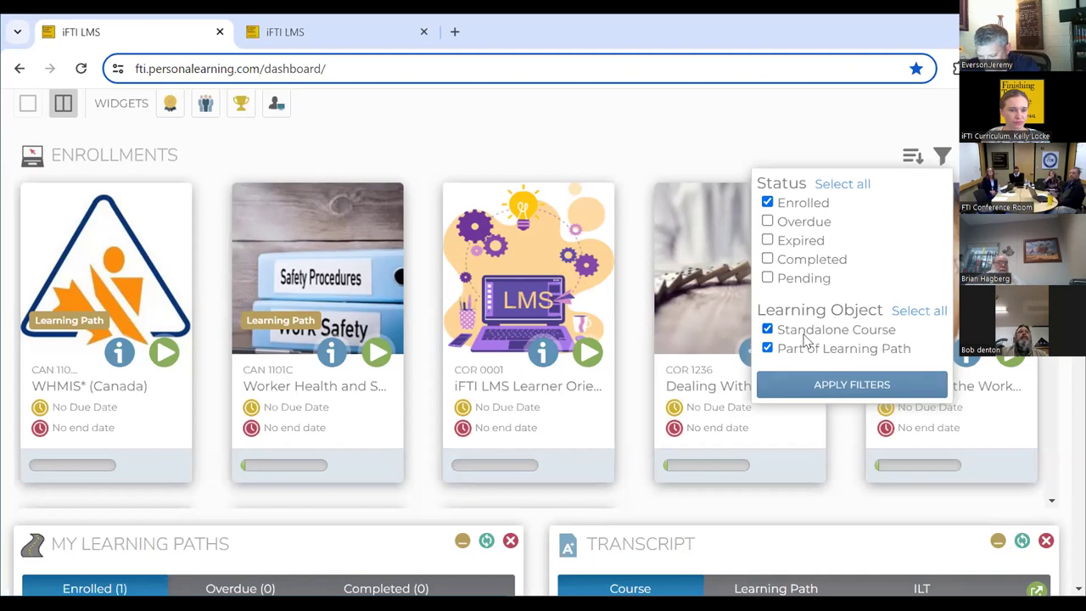
click(768, 349)
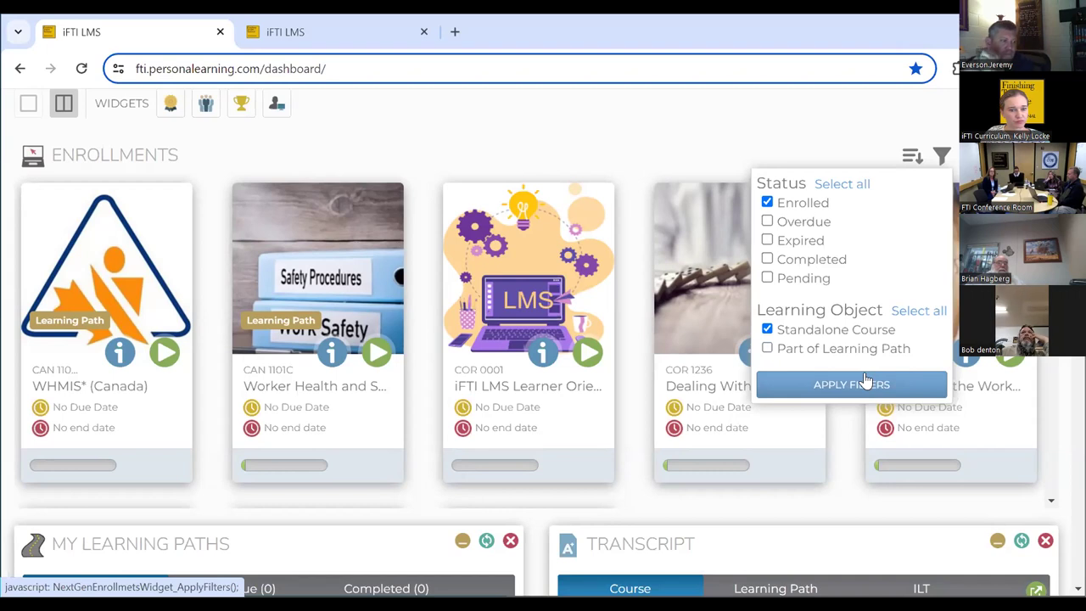
click(865, 382)
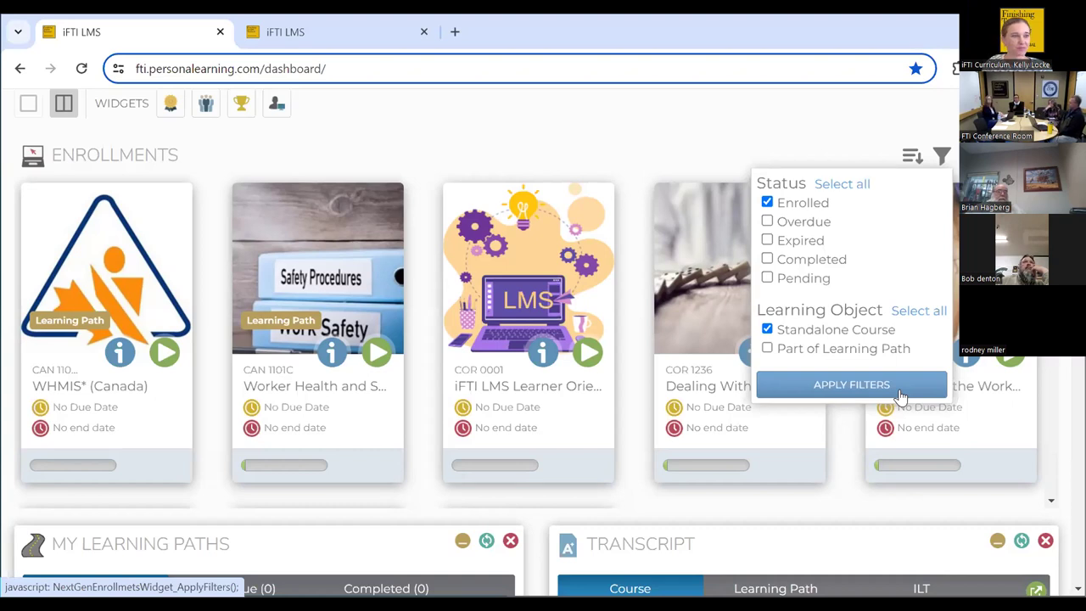
click(860, 382)
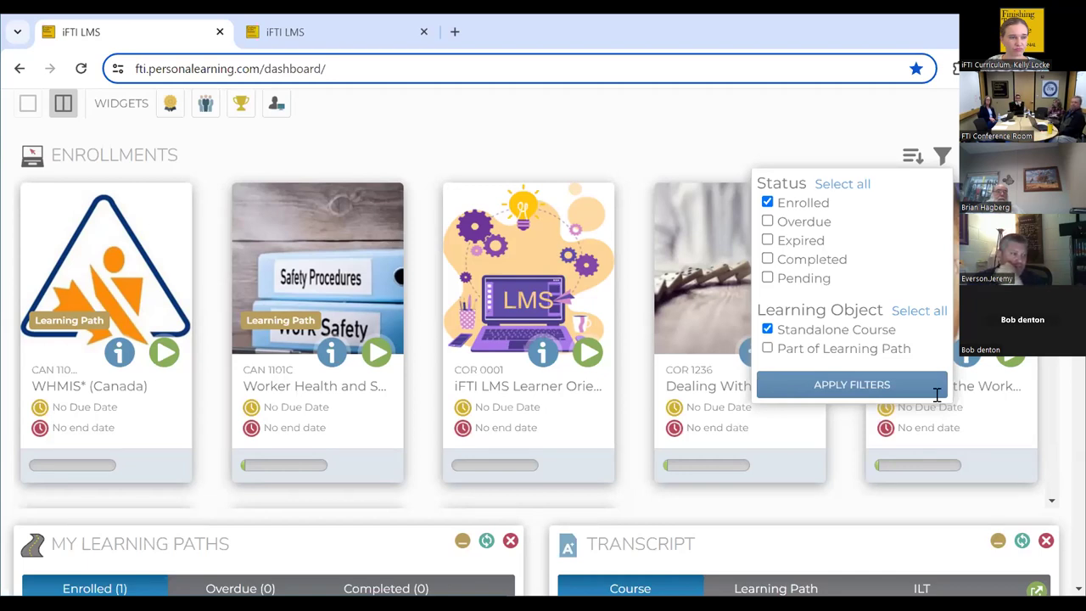
Step: Open the enrolled learning path DC000046, review its course list, and return to the dashboard
scroll(397, 490, down, 5)
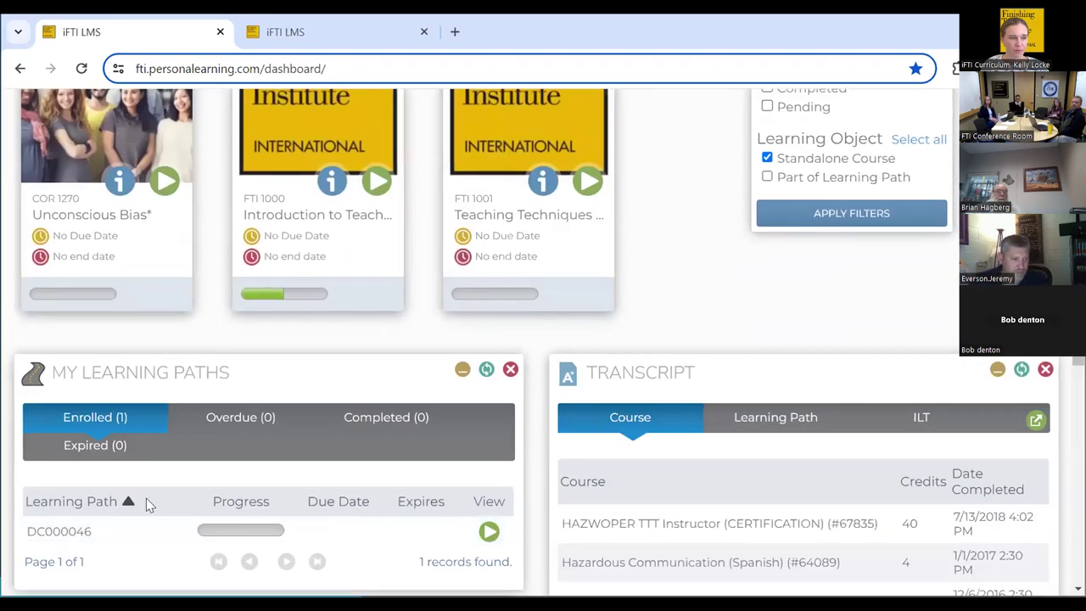
scroll(148, 497, down, 1)
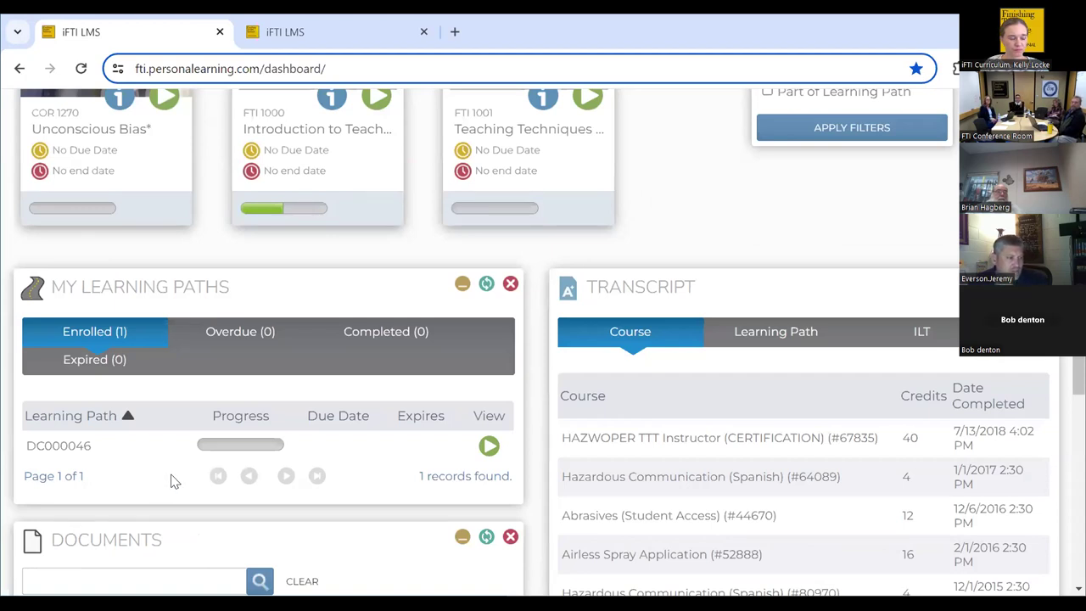
click(489, 448)
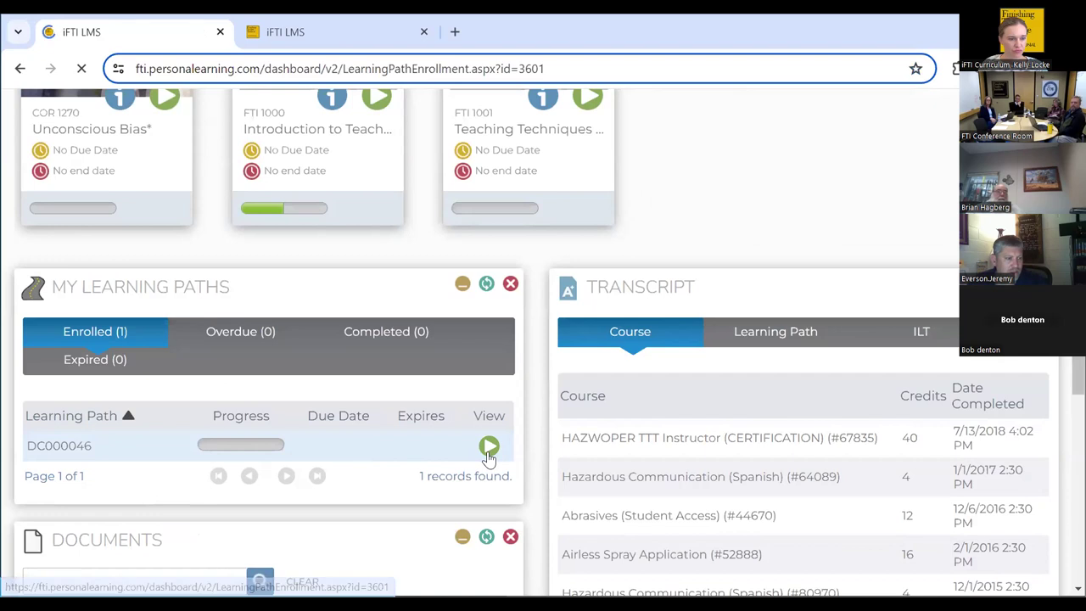
scroll(490, 460, down, 5)
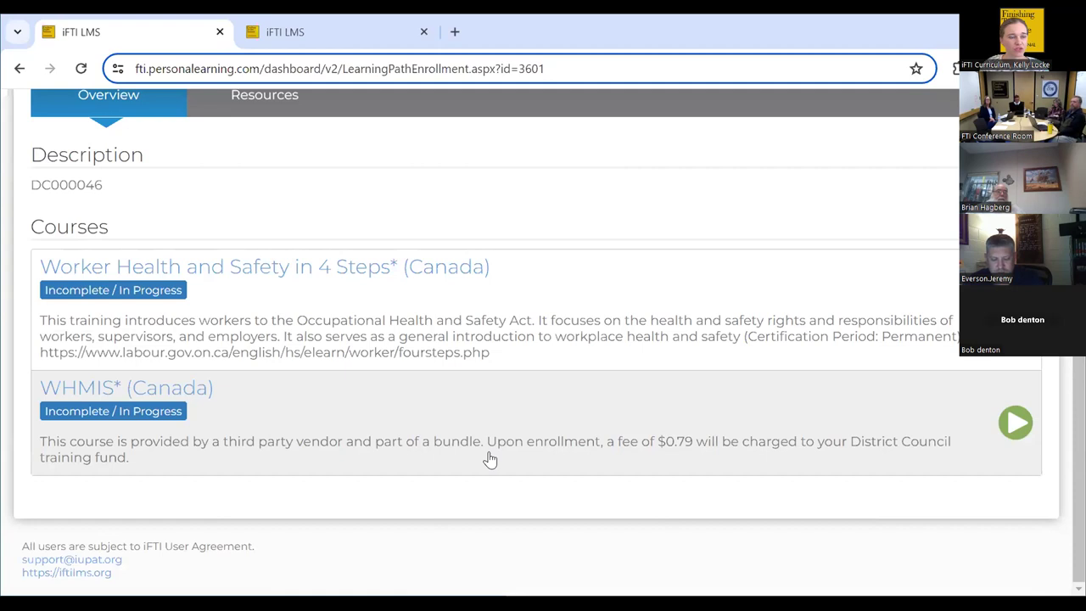
scroll(490, 460, up, 3)
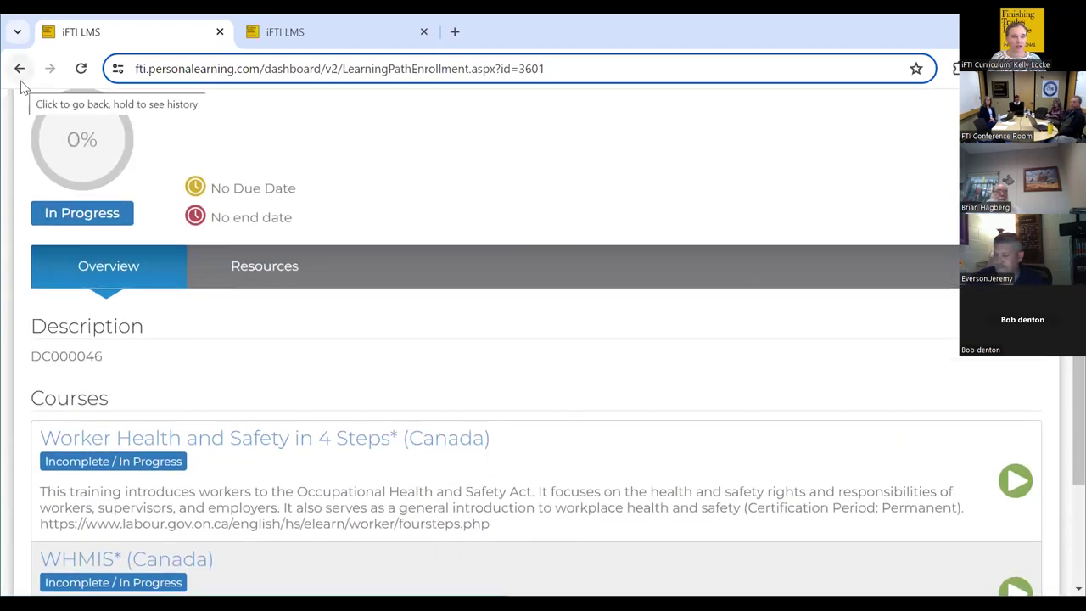
click(19, 69)
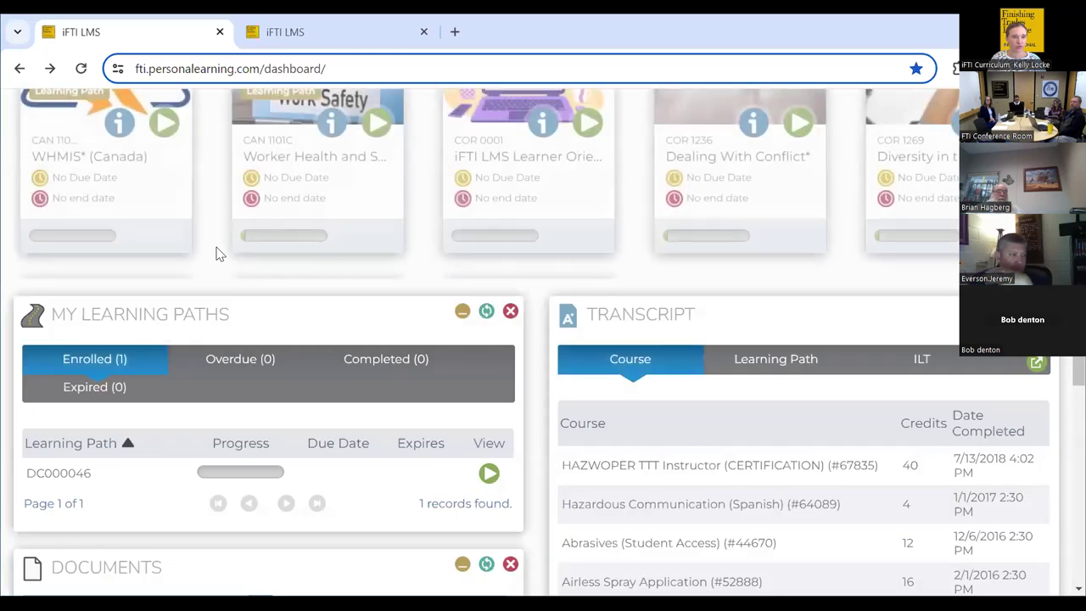
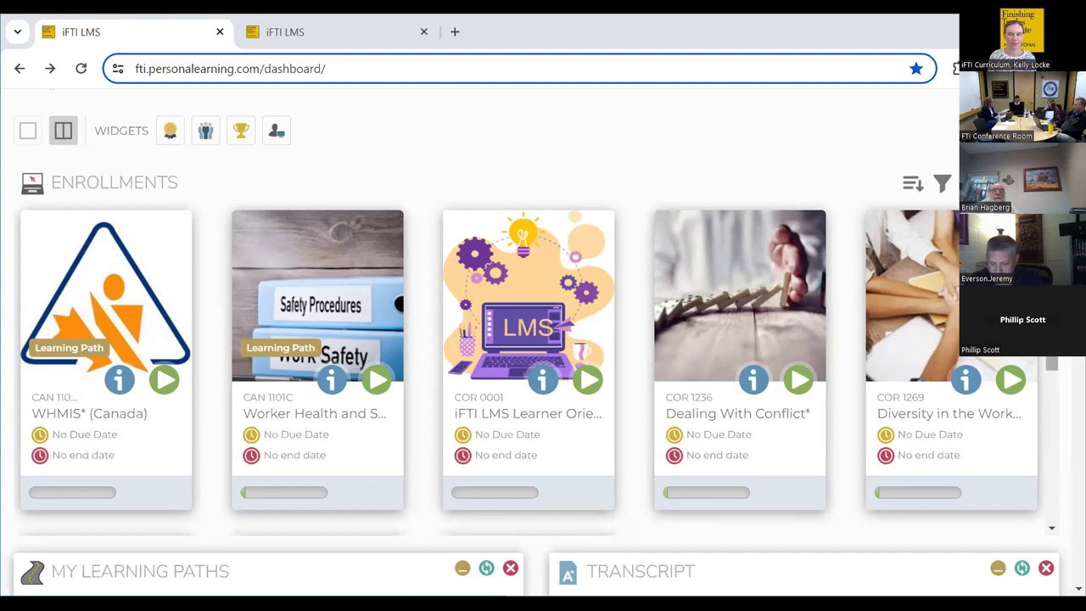
Step: Open the course details of the FTI 1000 Introduction to Teaching Techniques for Adults enrollment and review its description and modules
scroll(537, 327, down, 1)
scroll(536, 327, up, 1)
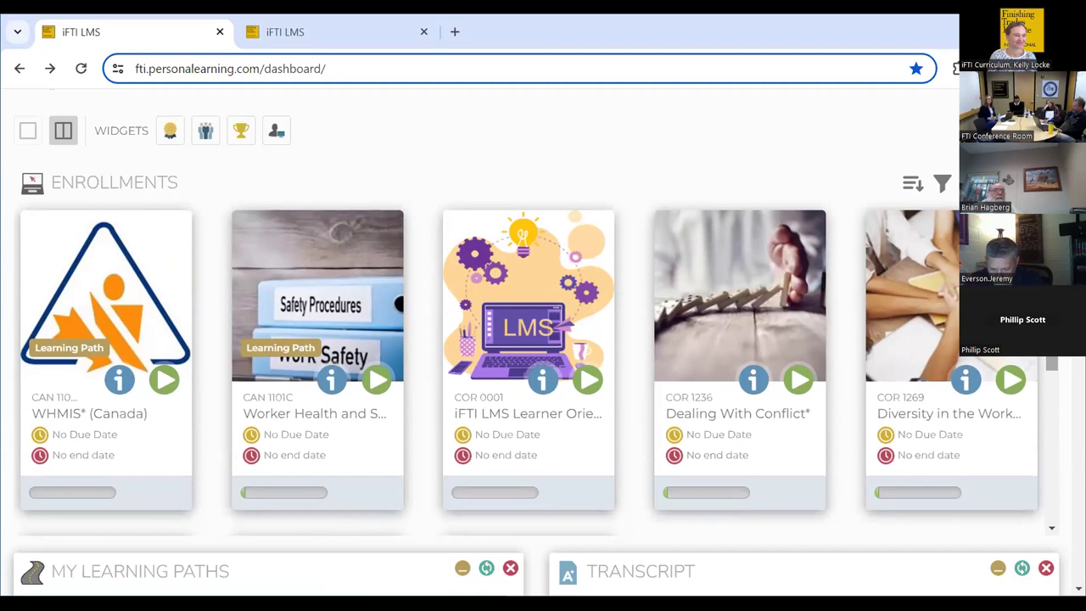
scroll(950, 365, down, 3)
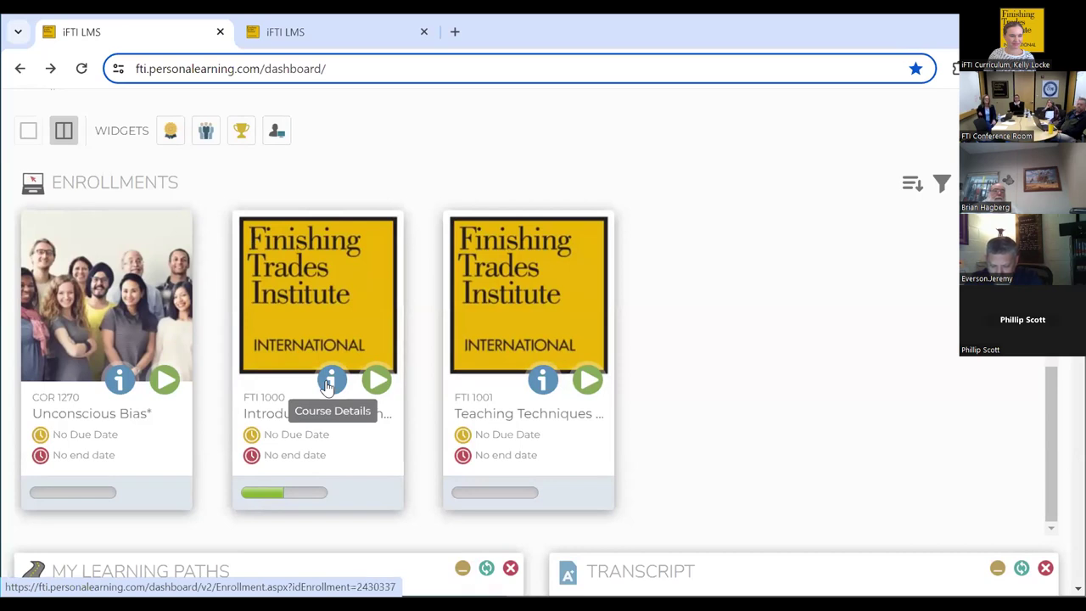
click(328, 385)
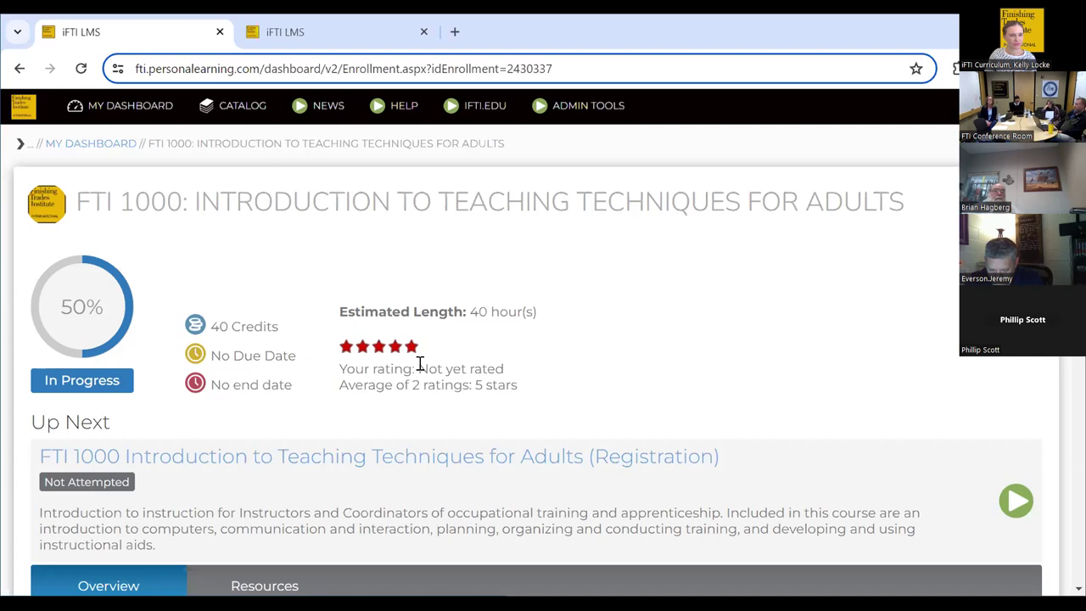
scroll(419, 364, down, 1)
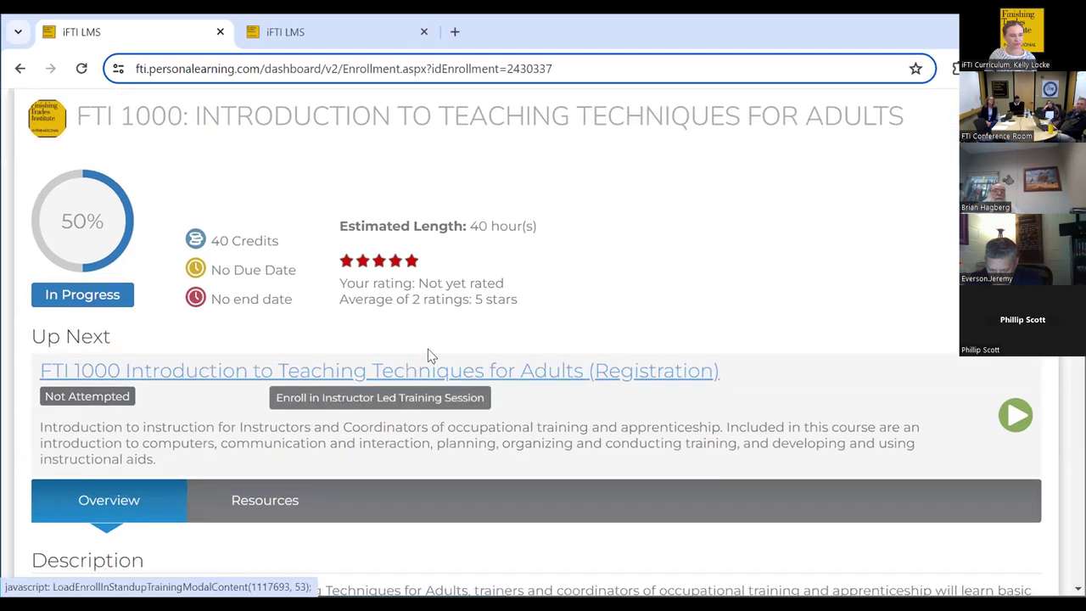
scroll(430, 355, down, 1)
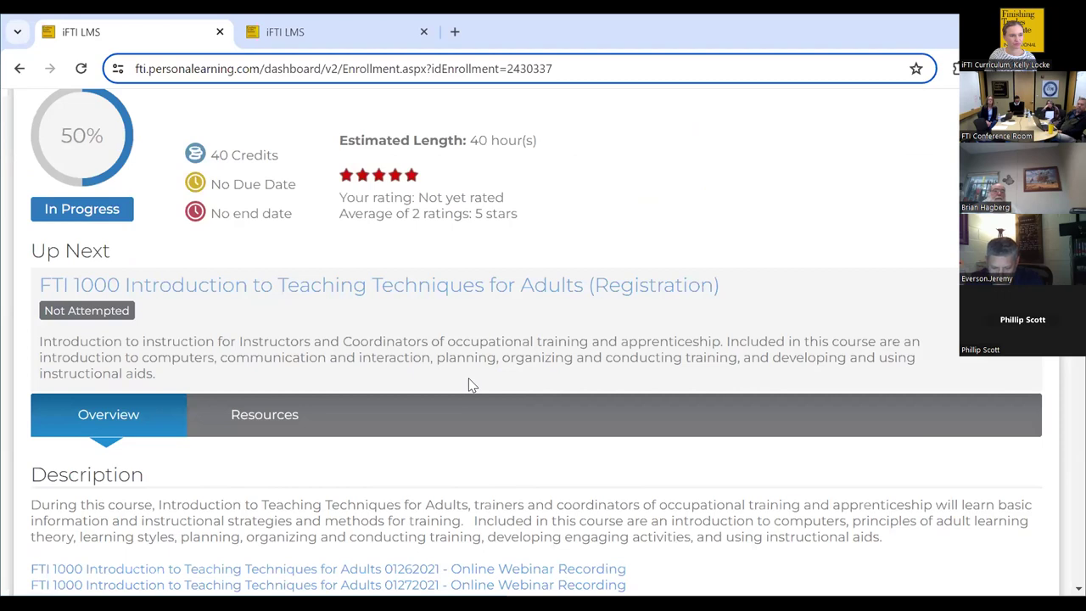
scroll(472, 385, down, 1)
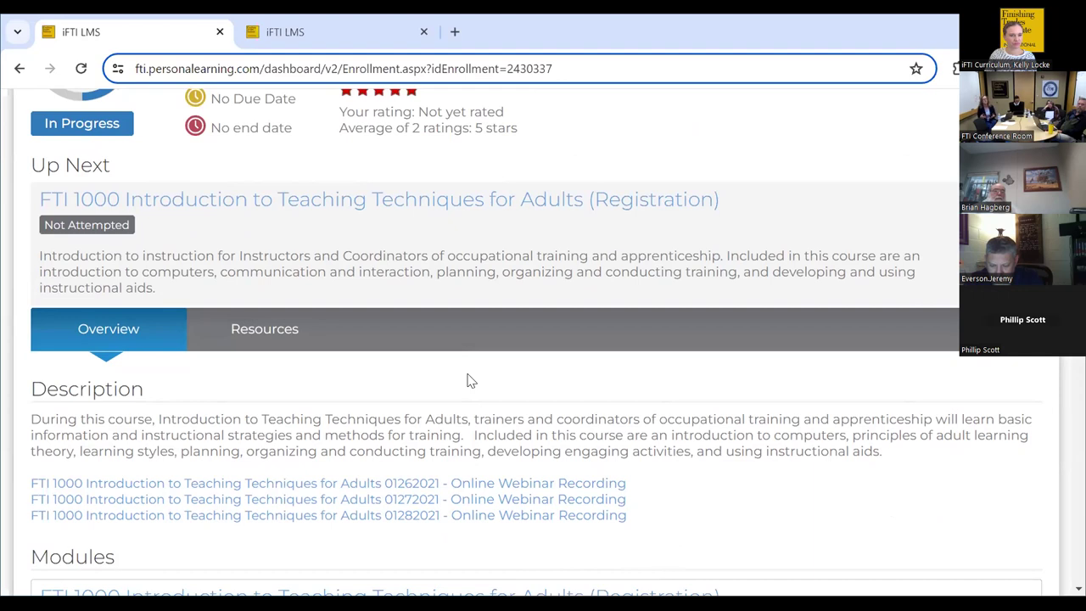
scroll(471, 380, down, 1)
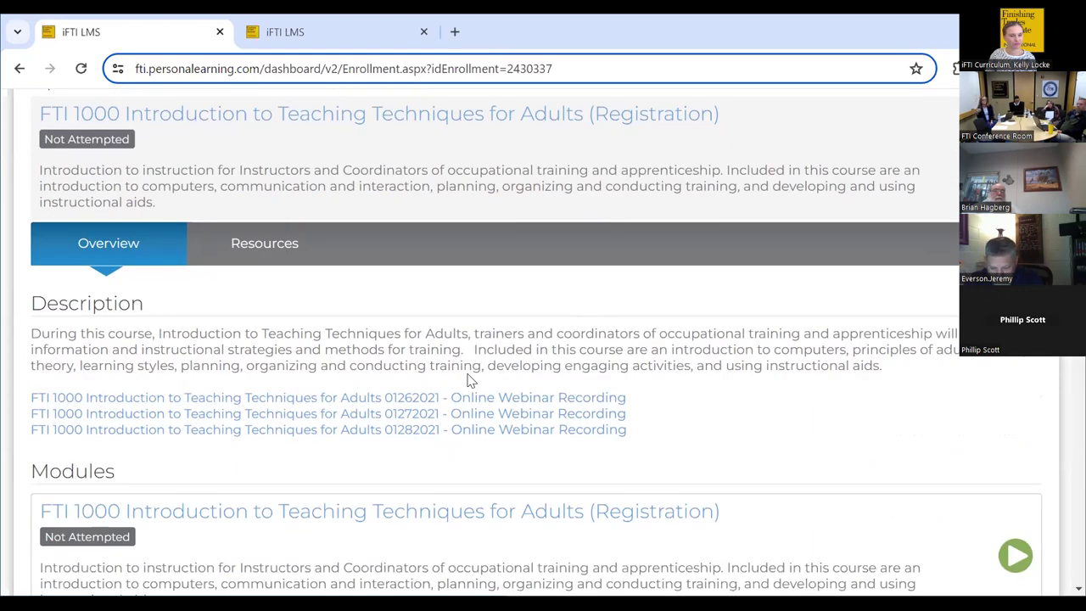
scroll(470, 380, down, 1)
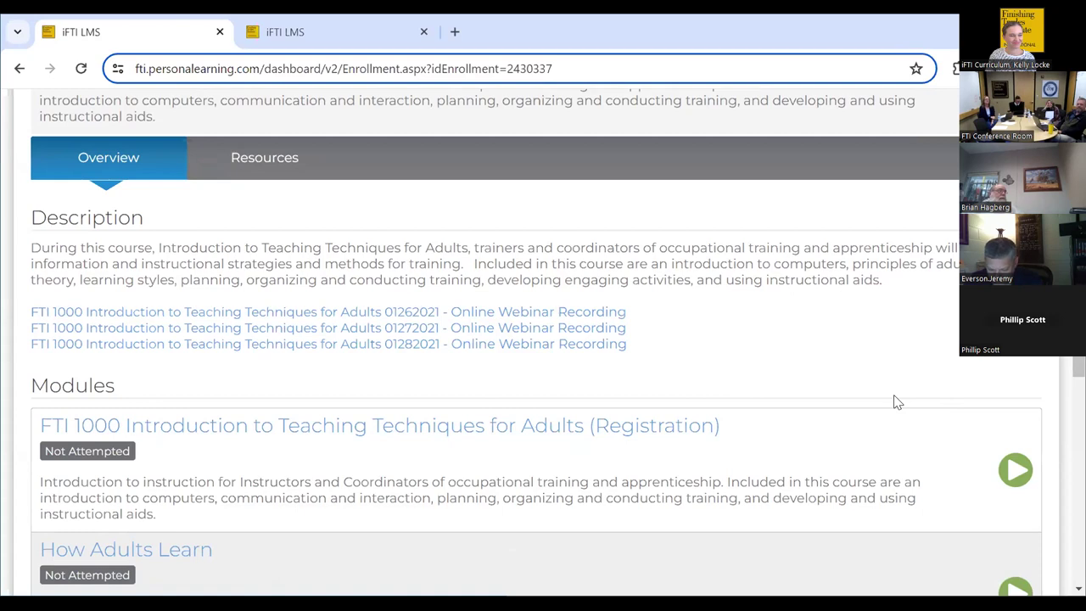
scroll(898, 402, down, 3)
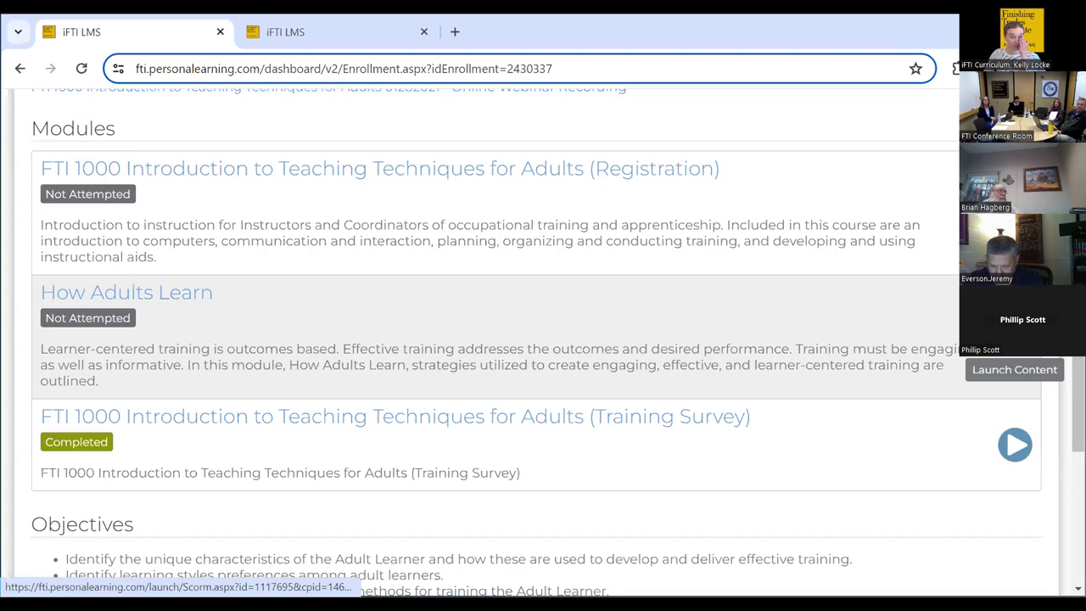
Step: Launch the How Adults Learn module, look through its Course Features page, and return to the FTI 1000 modules and objectives
click(1015, 444)
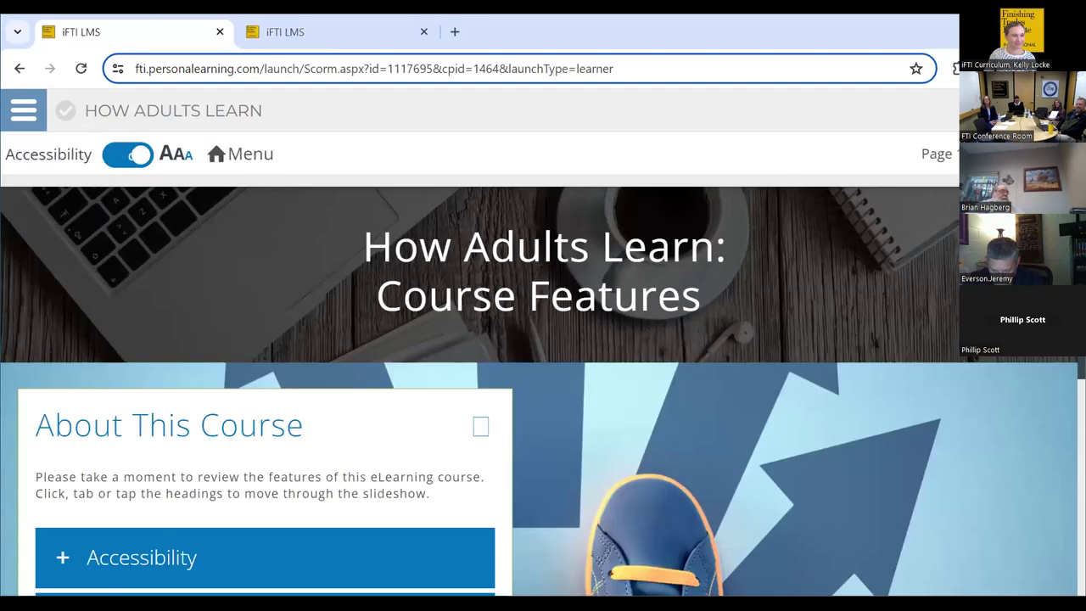
scroll(891, 395, down, 3)
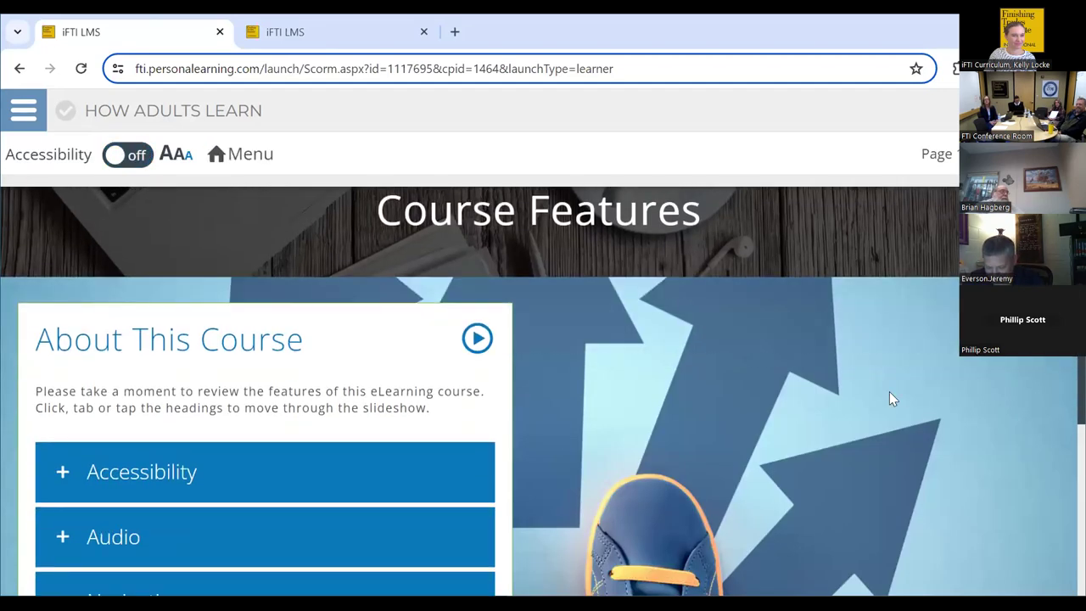
scroll(889, 395, down, 2)
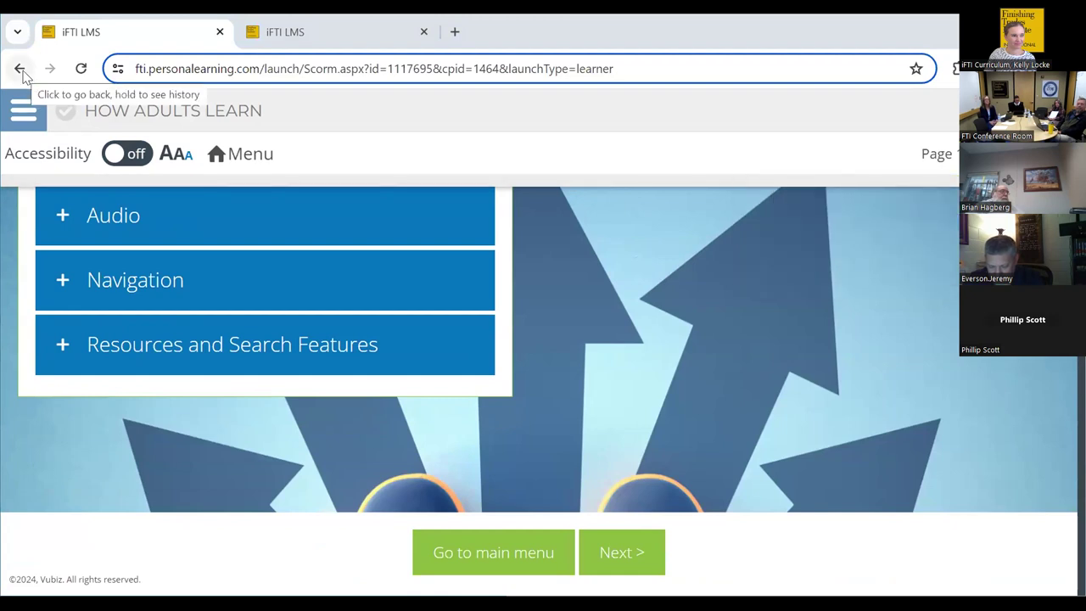
click(23, 73)
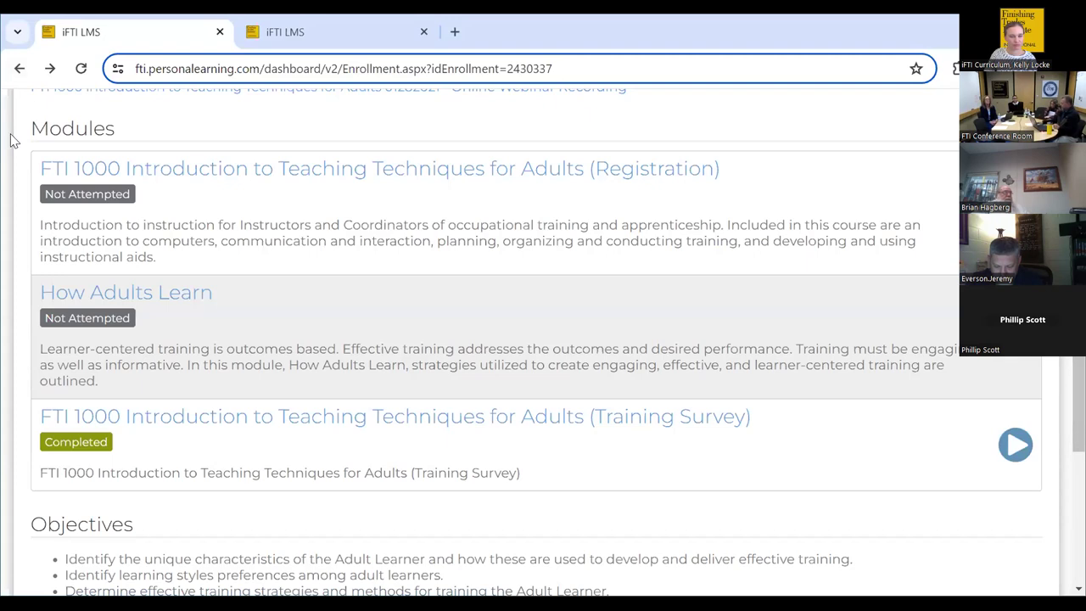
scroll(12, 141, down, 1)
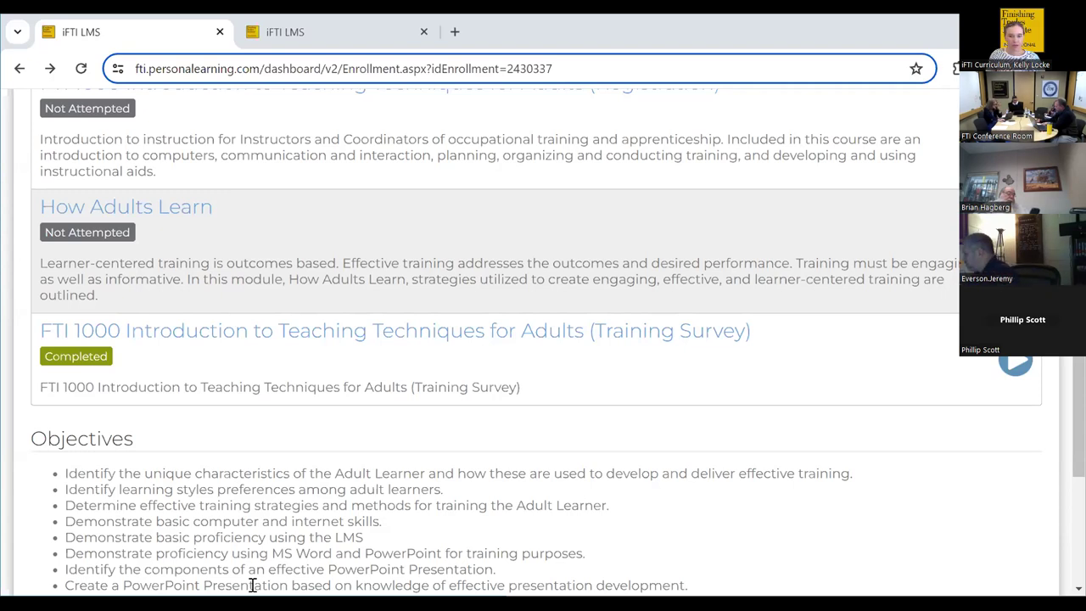
Step: View the course materials and experts in the FTI 1000 course resources and return to the dashboard
scroll(516, 402, up, 5)
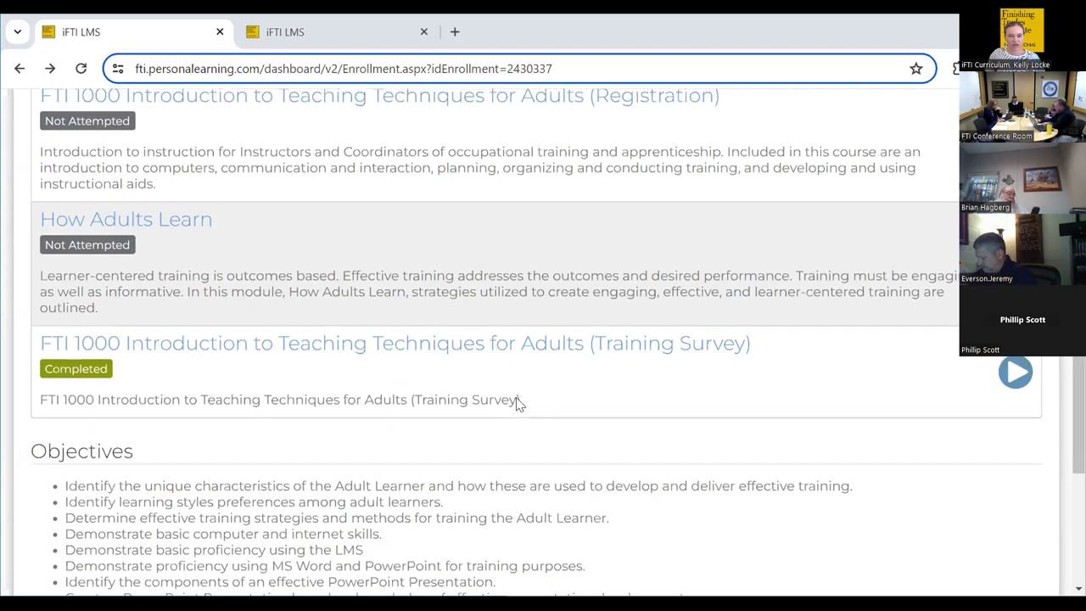
click(289, 244)
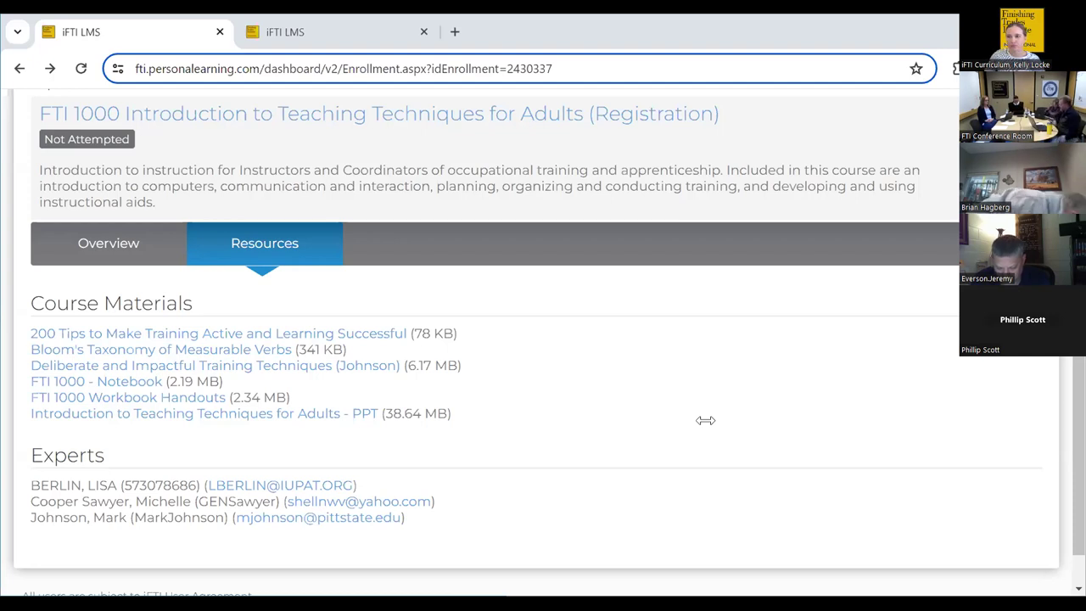
scroll(791, 317, up, 4)
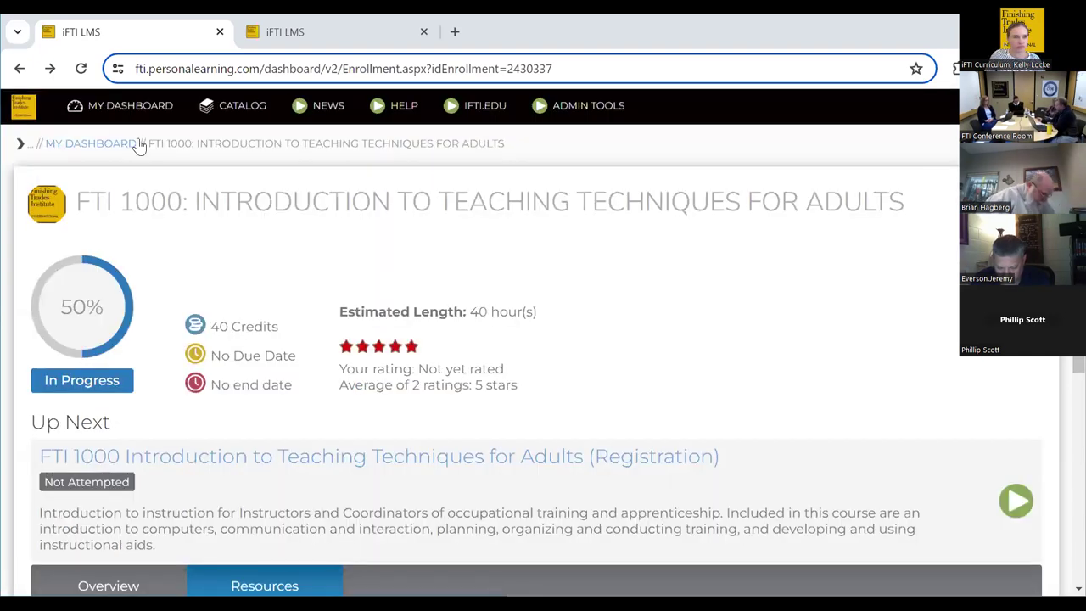
click(90, 144)
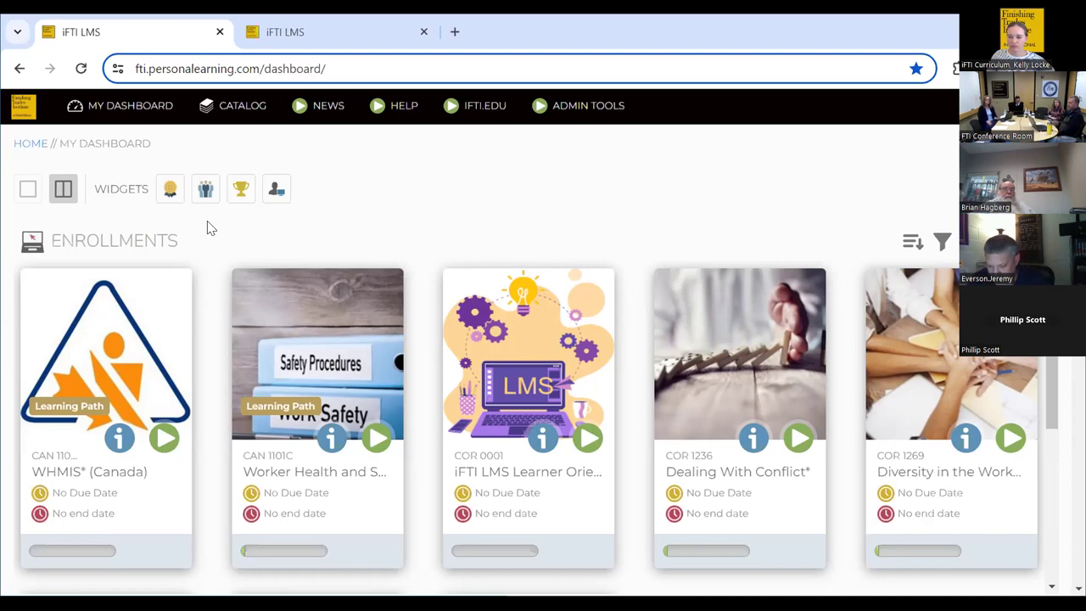
Step: Browse the catalog's Coronavirus Courses, view the details of Coronavirus Preparedness for Employers and Employees, and return to the main catalog
click(225, 117)
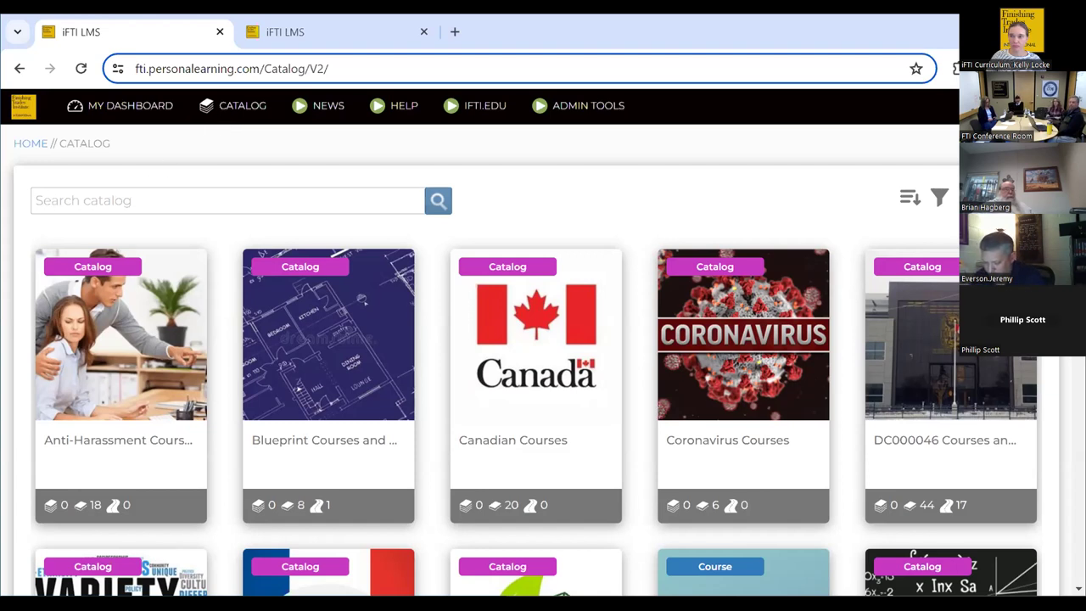
click(707, 311)
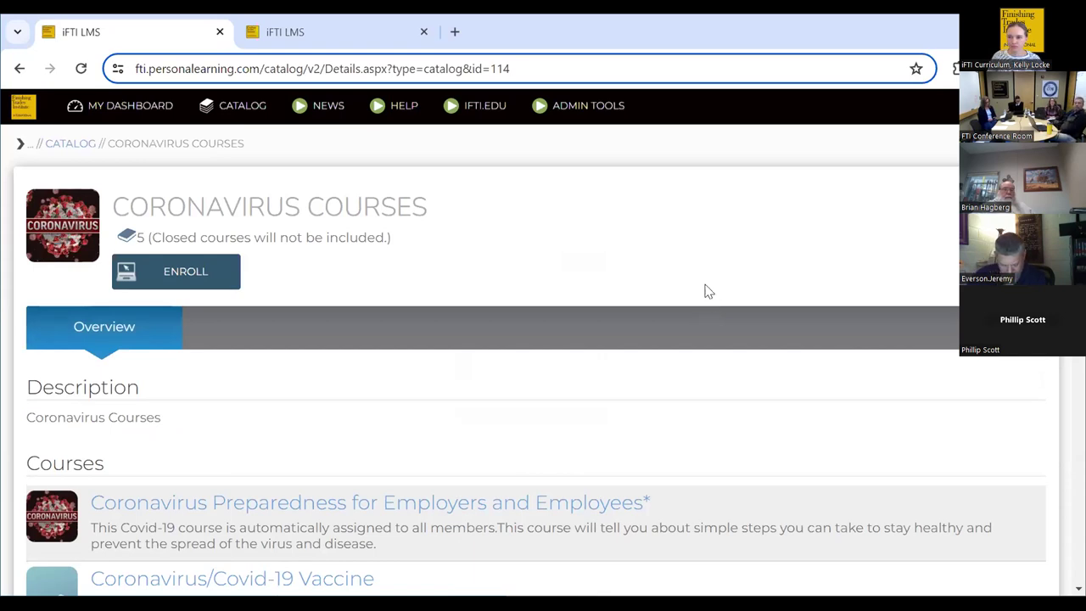
scroll(708, 291, down, 3)
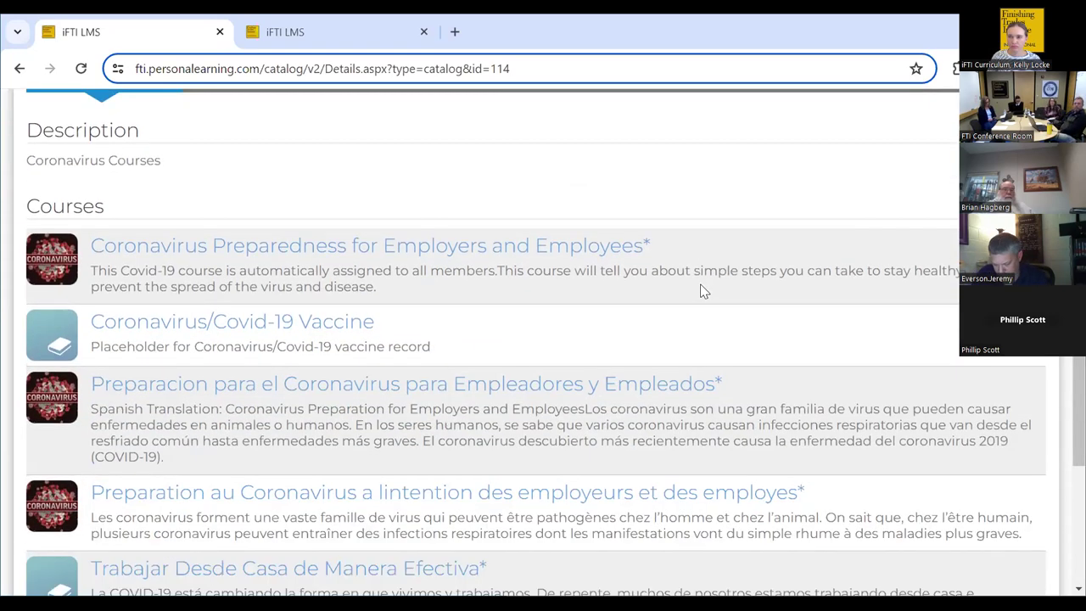
scroll(703, 291, down, 2)
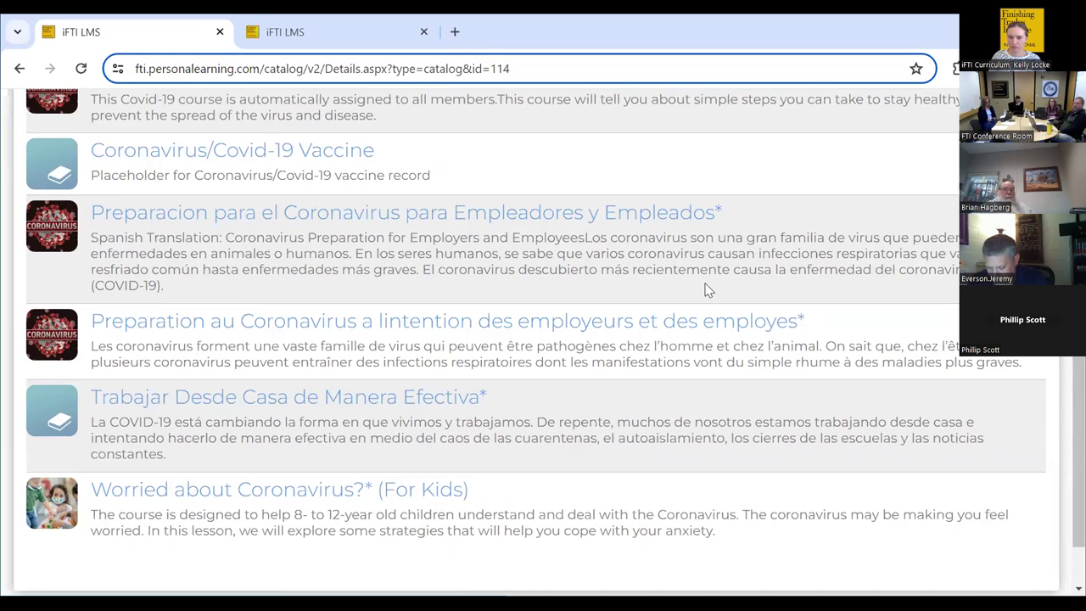
scroll(708, 290, up, 2)
scroll(709, 290, up, 1)
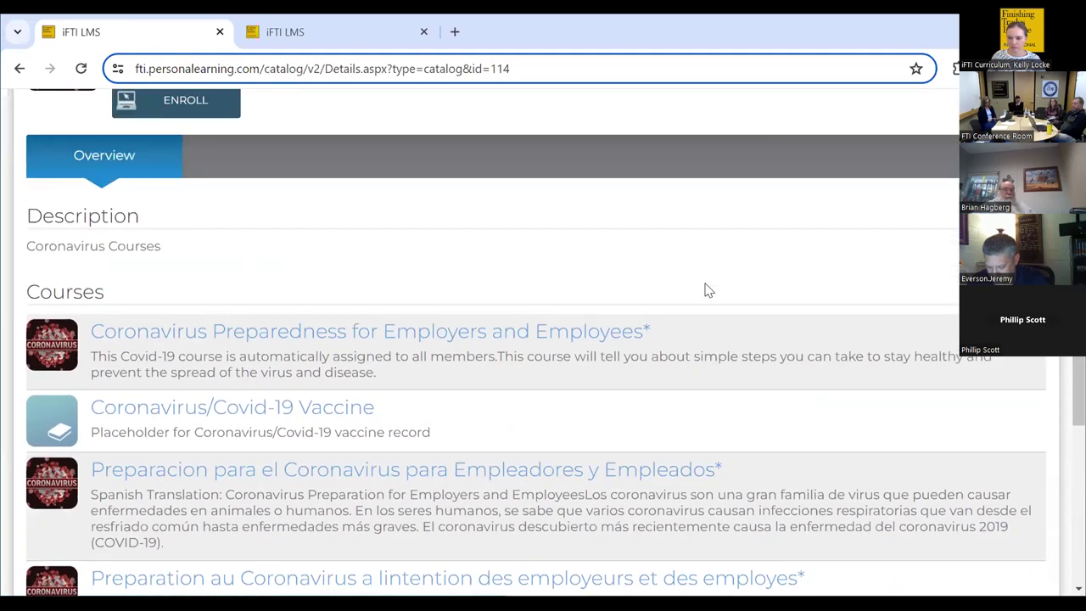
scroll(709, 290, up, 1)
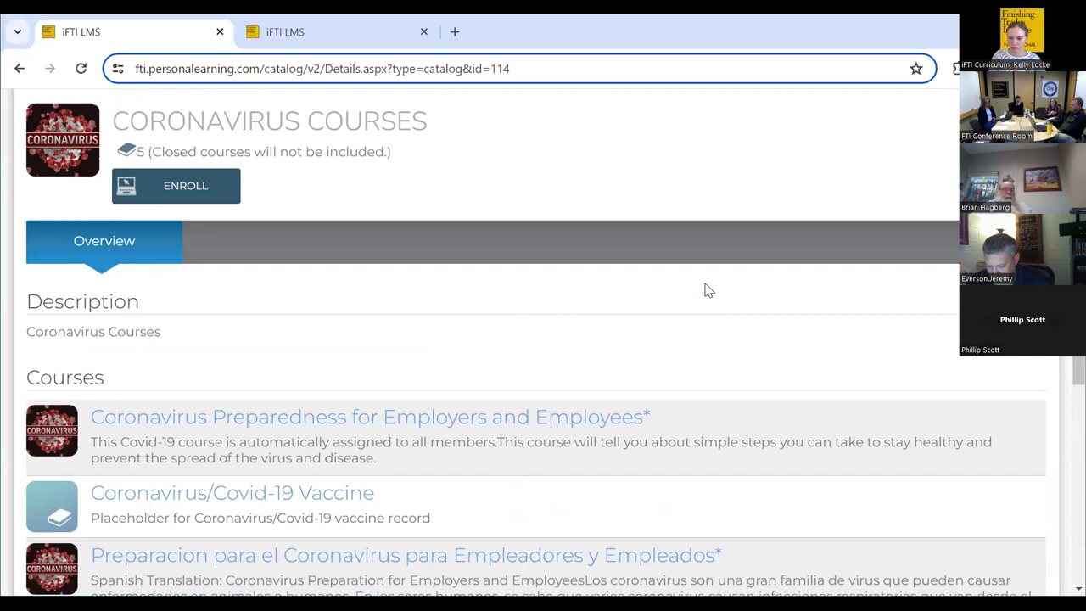
click(287, 418)
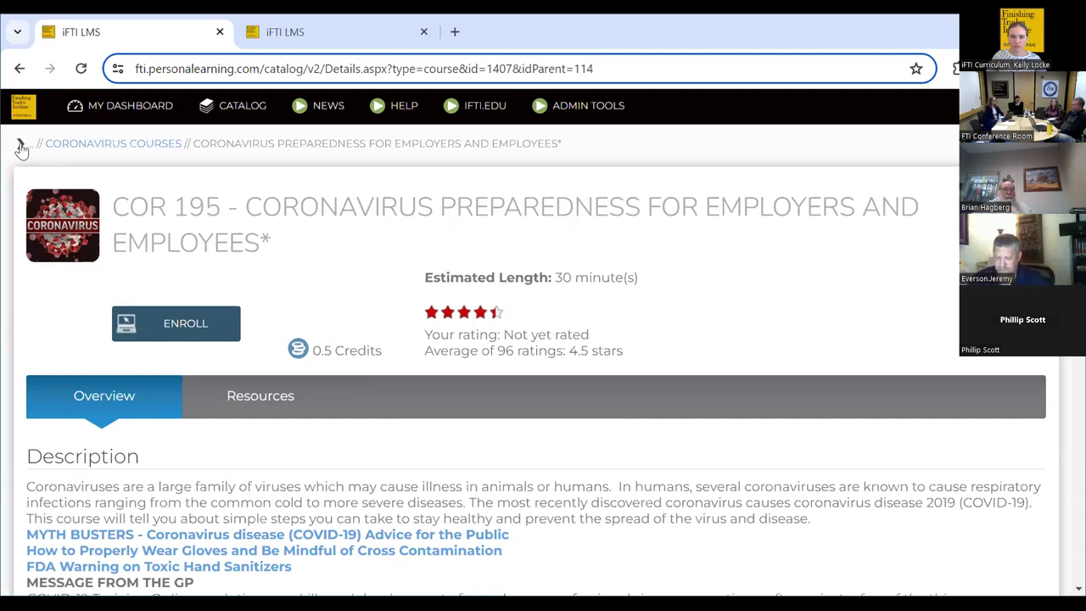
click(231, 112)
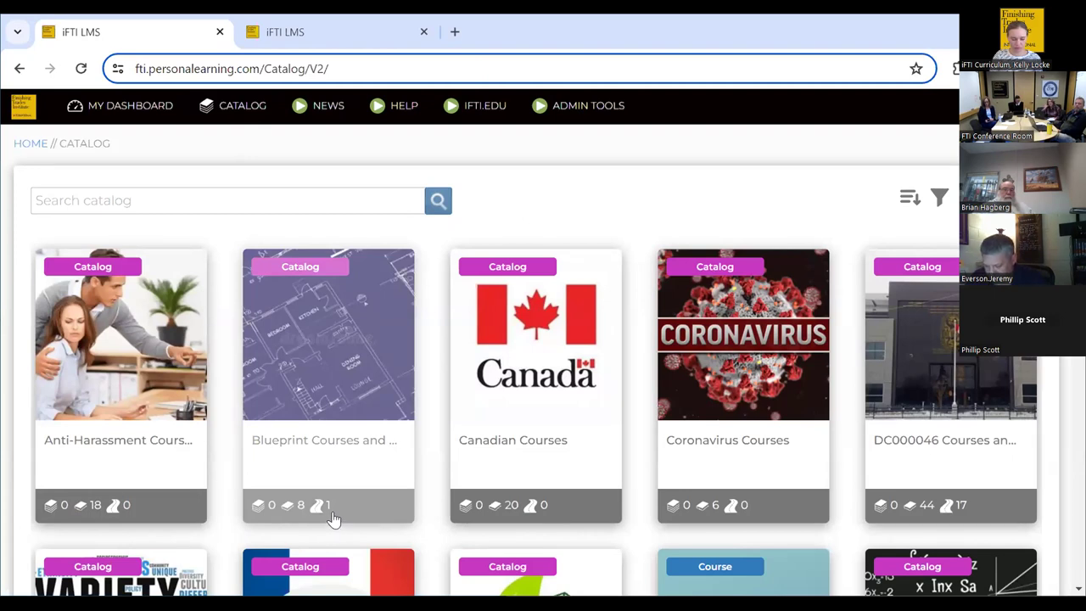
Step: Open the Blueprint Courses and Learning Path catalog and review its courses down to the learning paths
click(344, 404)
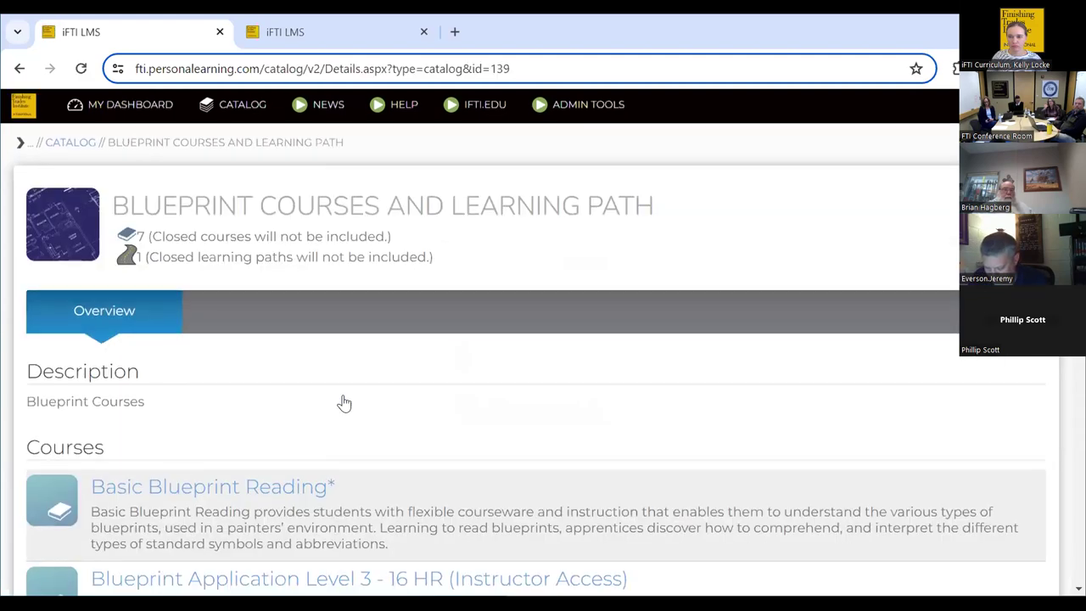
scroll(344, 404, down, 8)
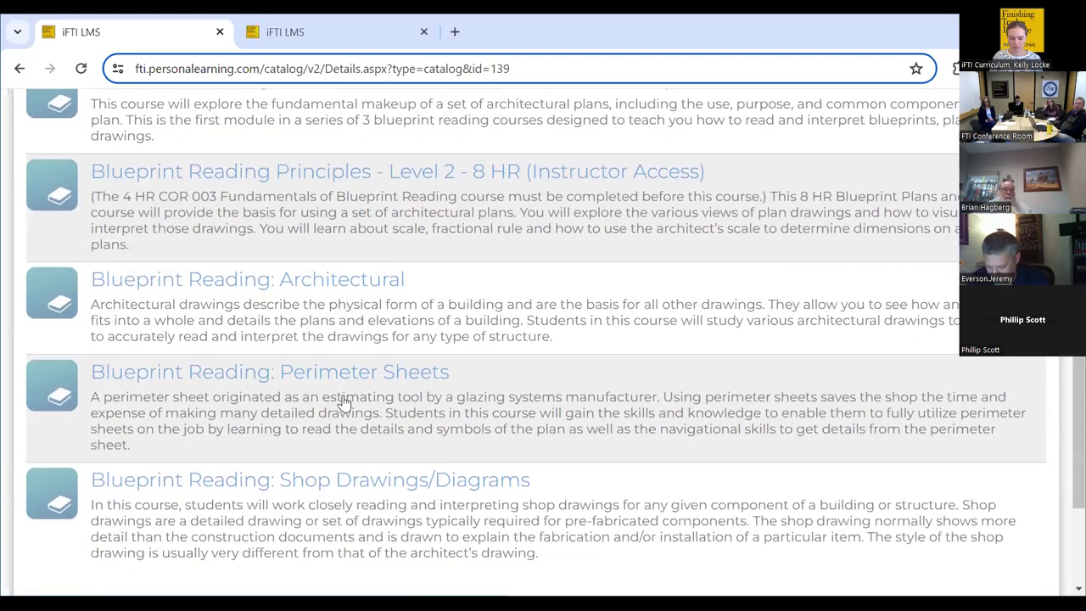
scroll(344, 404, down, 1)
scroll(343, 404, down, 2)
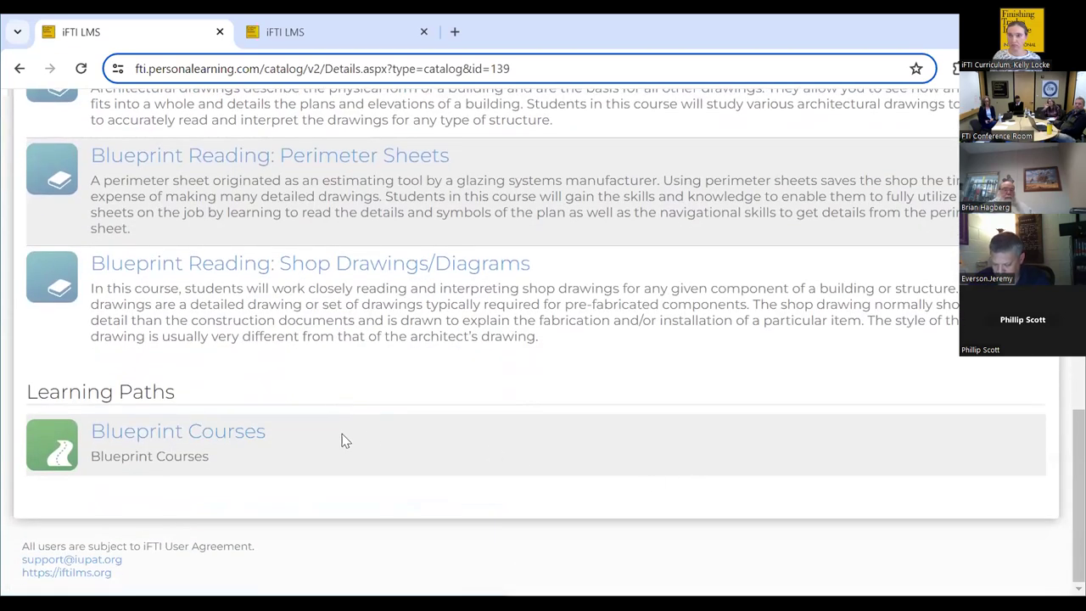
Step: Open the Blueprint Courses learning path, review its list of included courses, and return to the main catalog
click(239, 447)
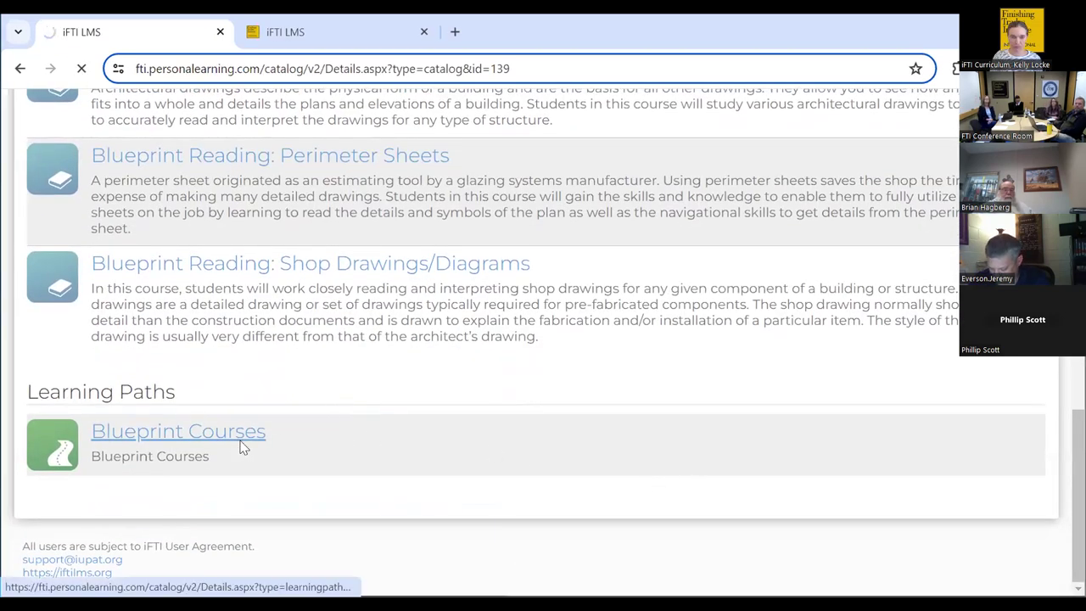
scroll(509, 441, down, 4)
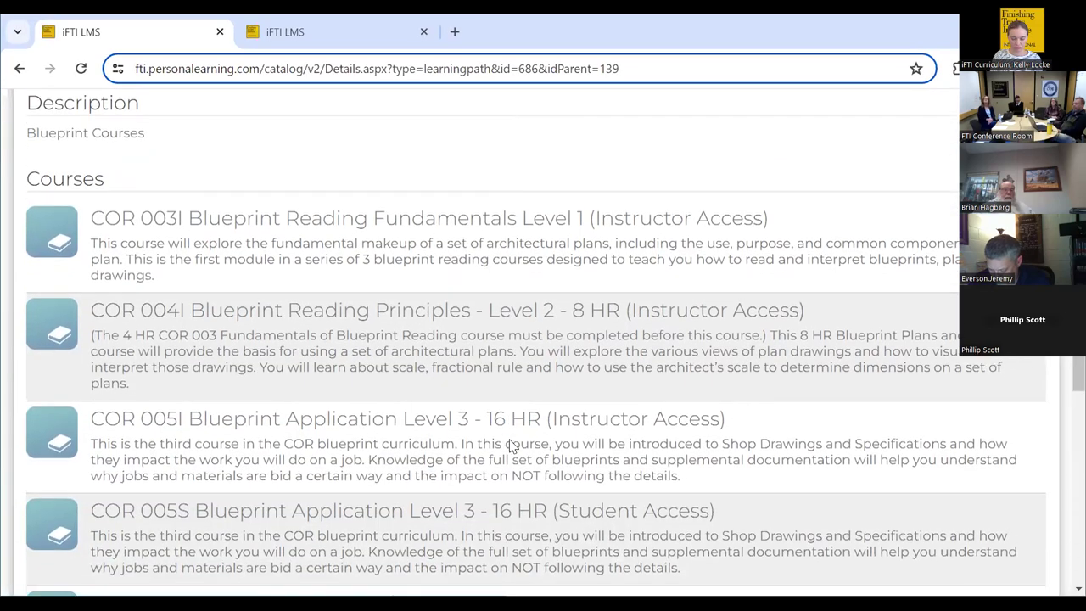
scroll(510, 440, down, 2)
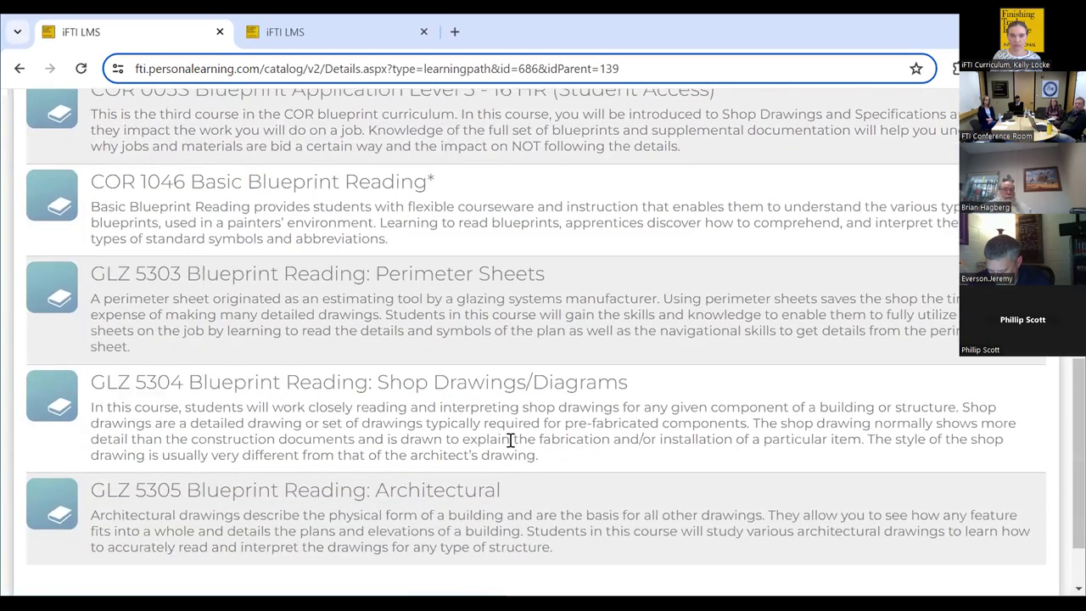
scroll(510, 441, down, 1)
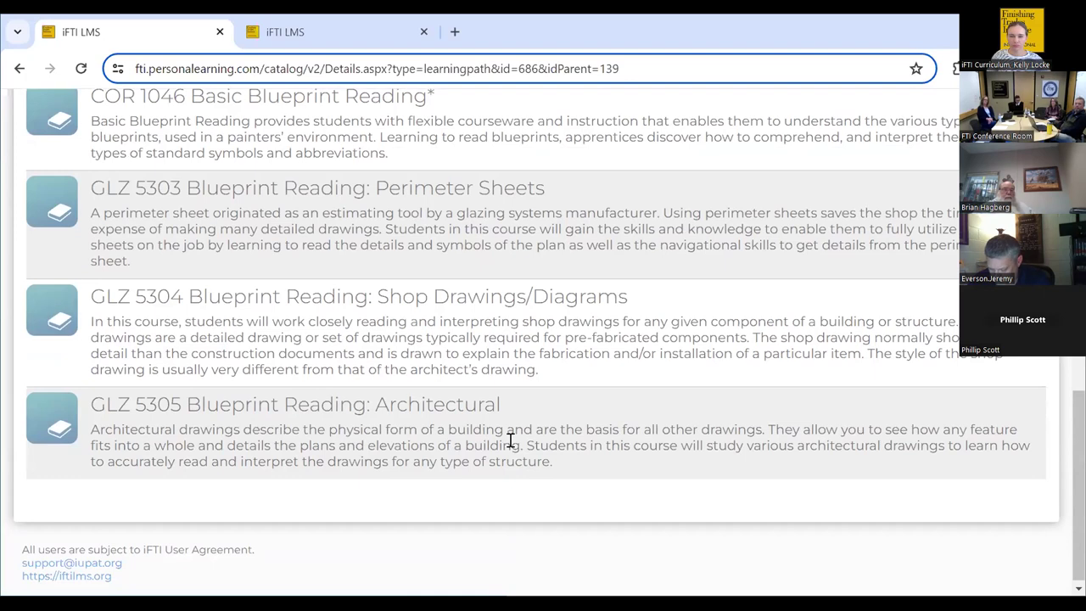
scroll(510, 438, up, 3)
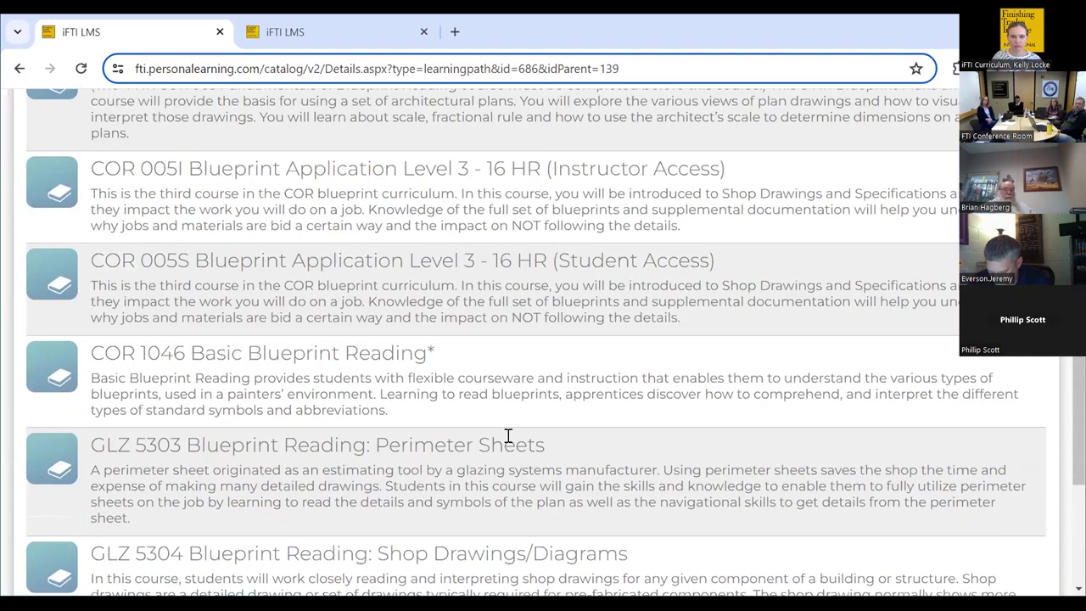
click(20, 70)
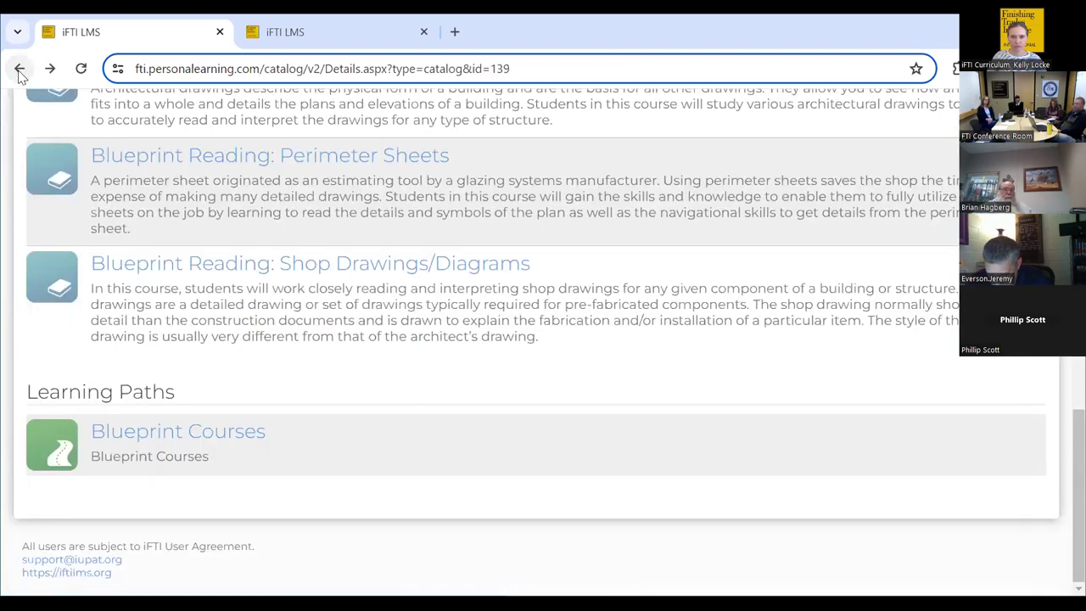
click(20, 71)
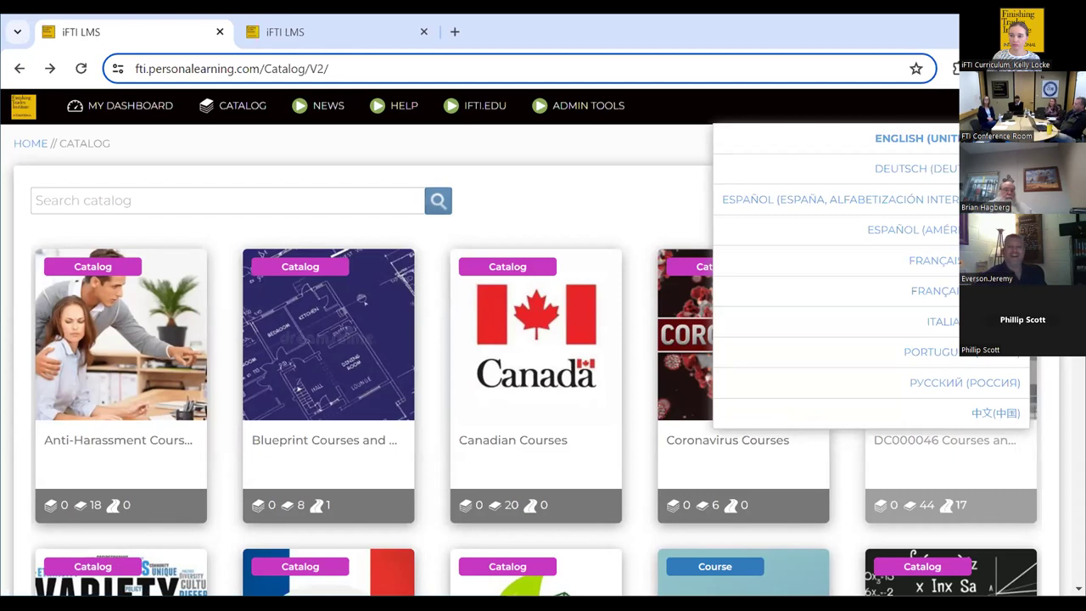
Step: Switch the site language to the Americas version of Spanish and back to English (United States)
click(912, 229)
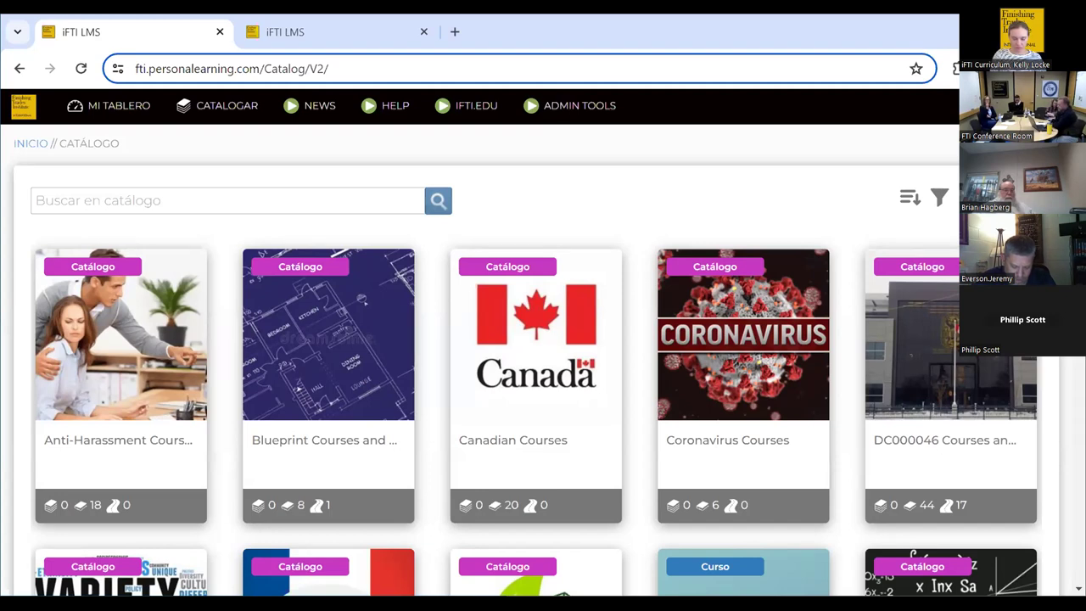
mouse_move(1010, 105)
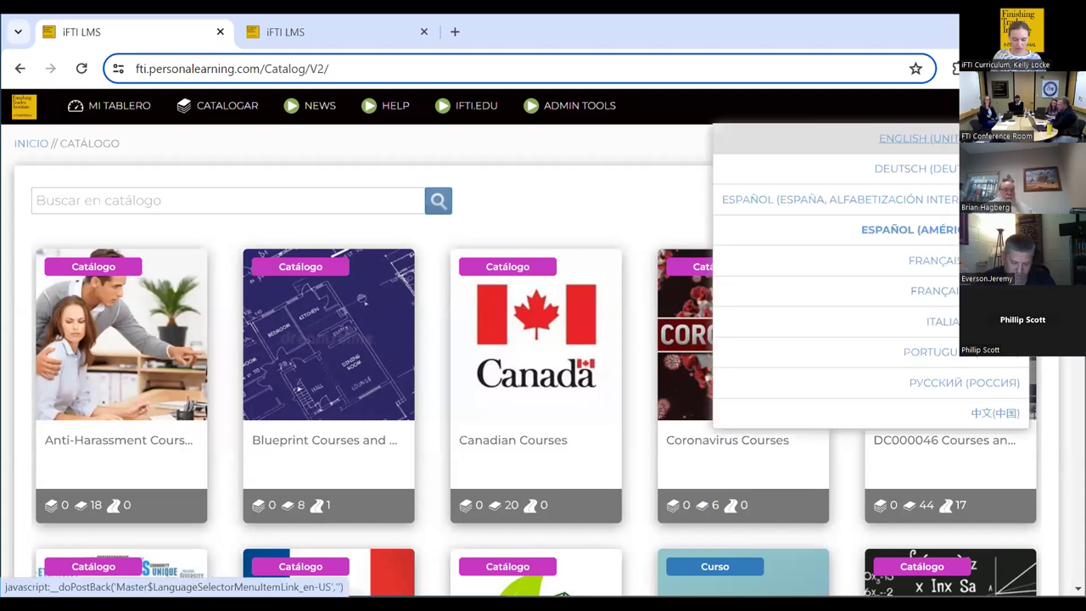
click(993, 138)
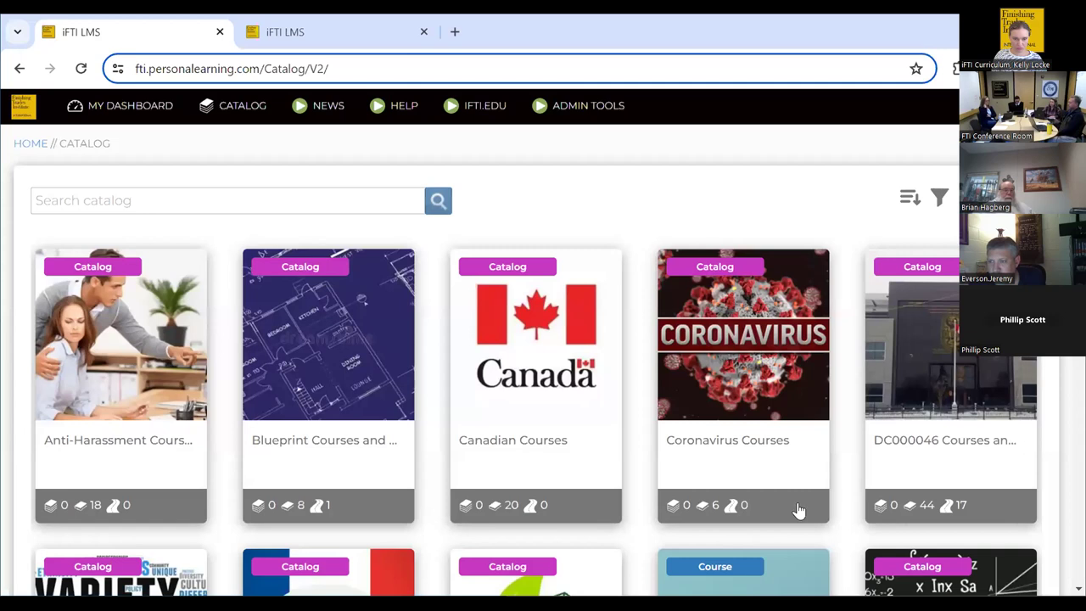
Step: Open the signed-in learner's profile and review its account properties from the avatar to the password, local timezone and language
click(984, 106)
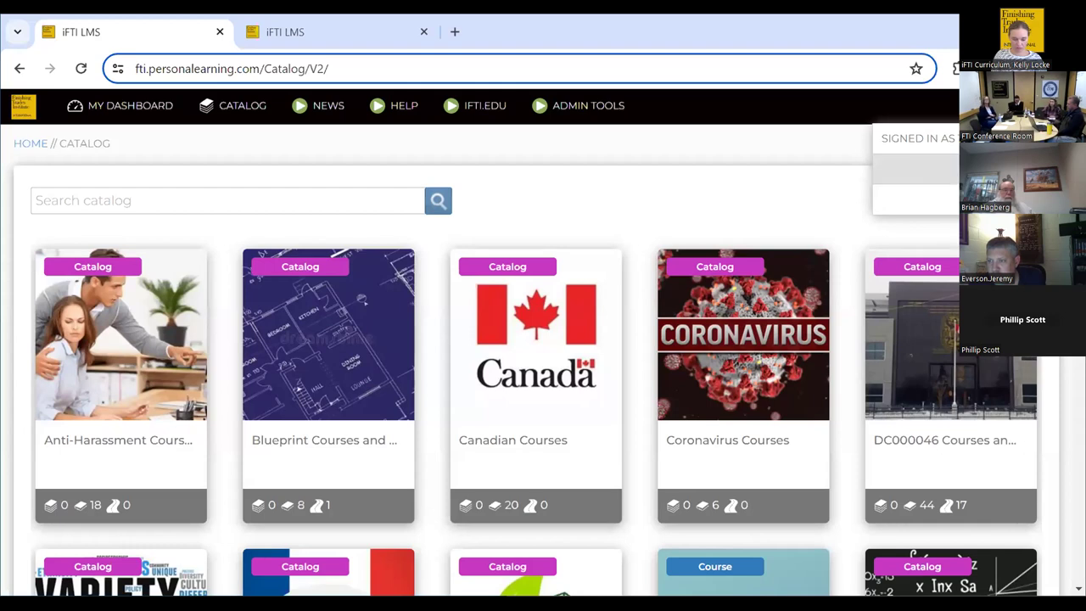
click(917, 168)
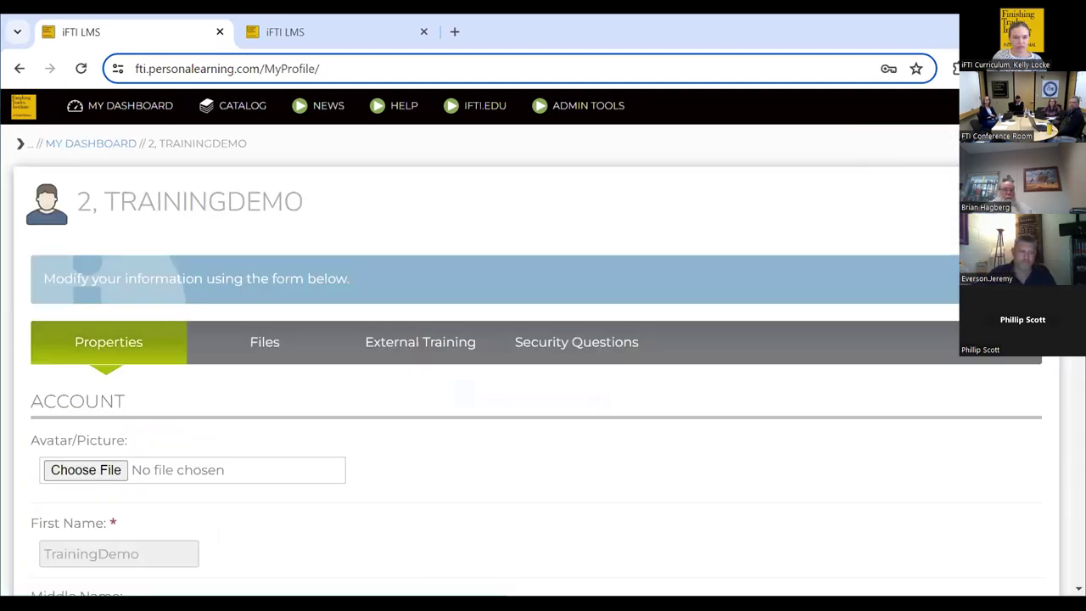
scroll(543, 339, down, 1)
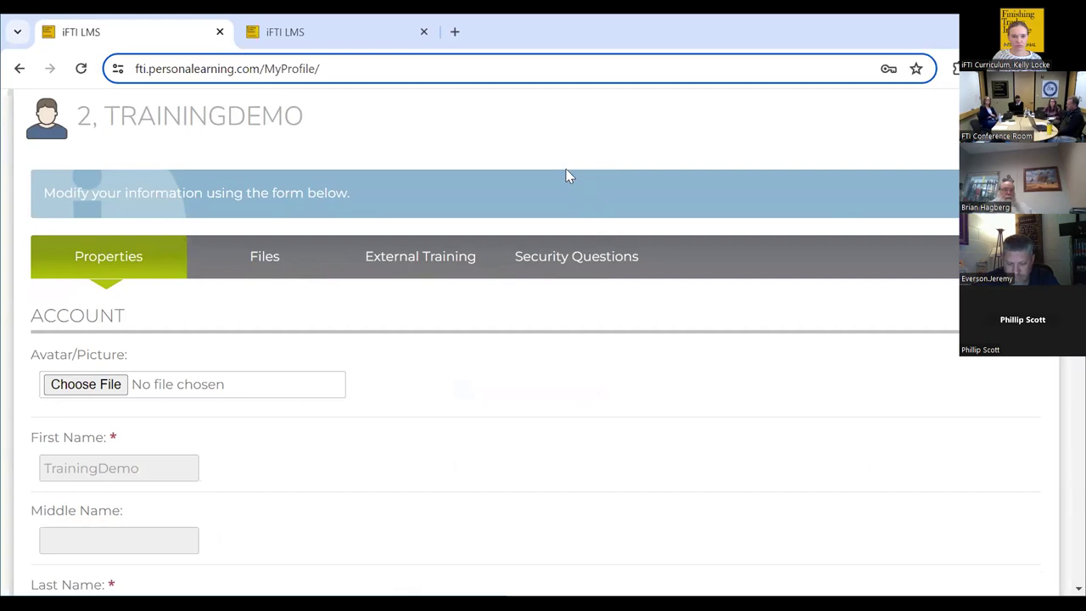
scroll(569, 176, down, 1)
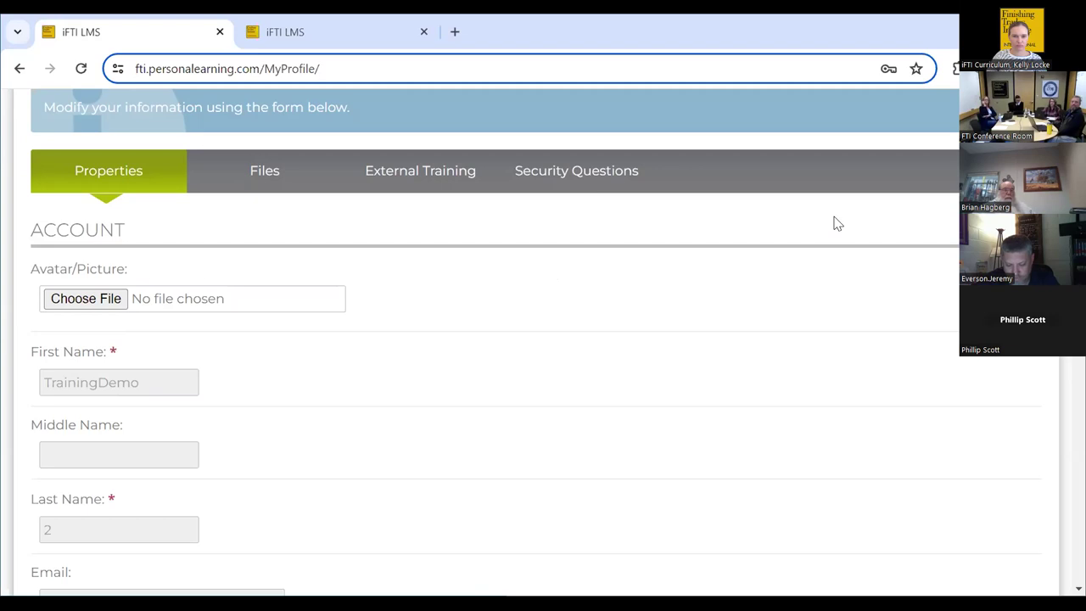
scroll(837, 223, down, 1)
scroll(837, 223, down, 1)
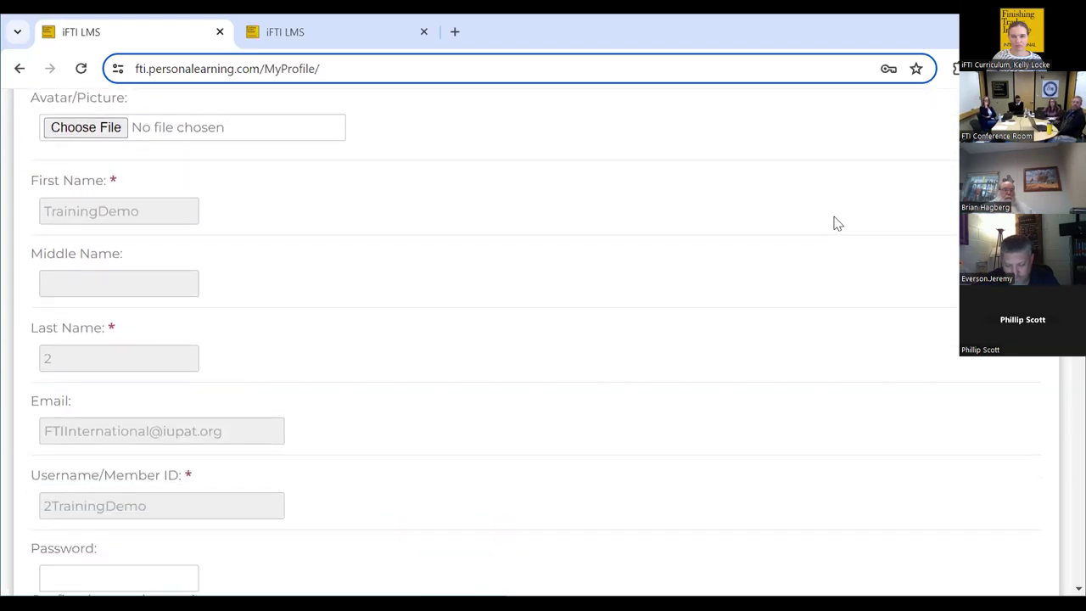
scroll(837, 223, down, 1)
scroll(837, 223, down, 2)
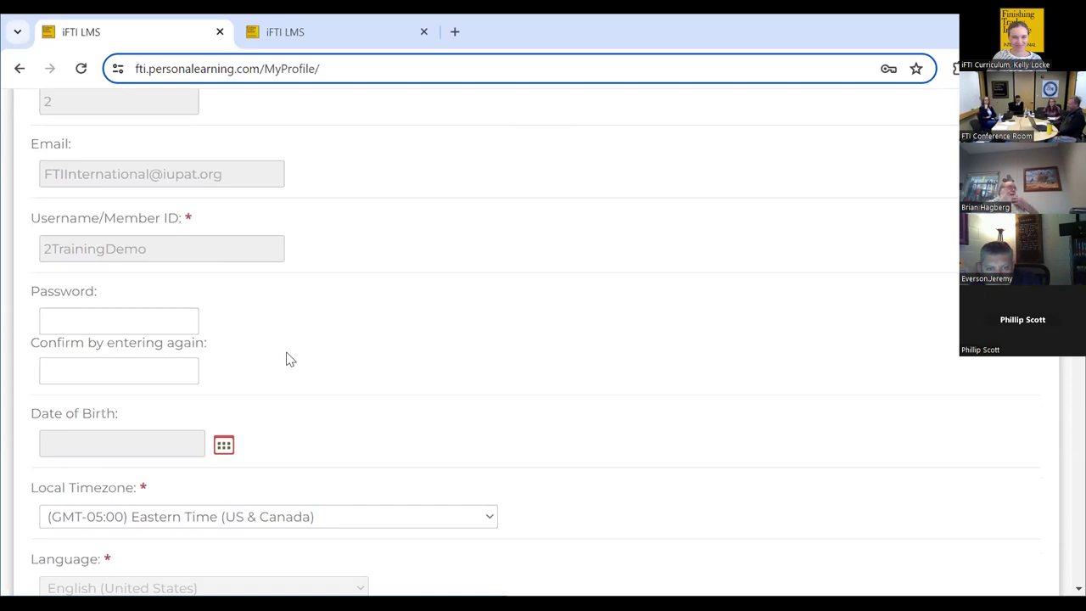
scroll(289, 359, down, 1)
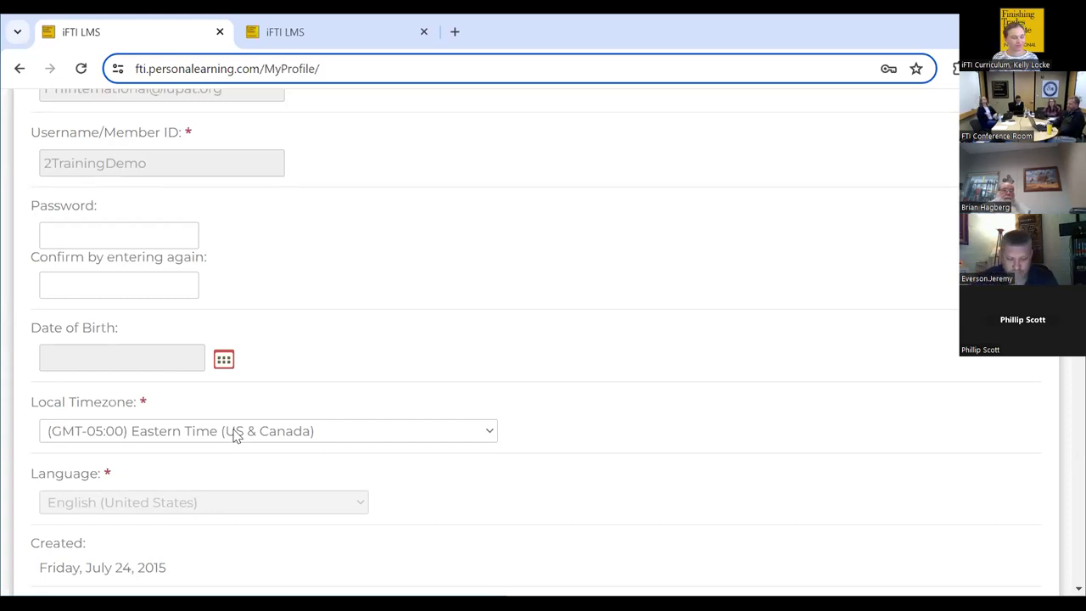
Step: Review the profile's remaining contact and employment properties, including the district council, region and resume fields
scroll(236, 435, down, 5)
scroll(235, 436, down, 16)
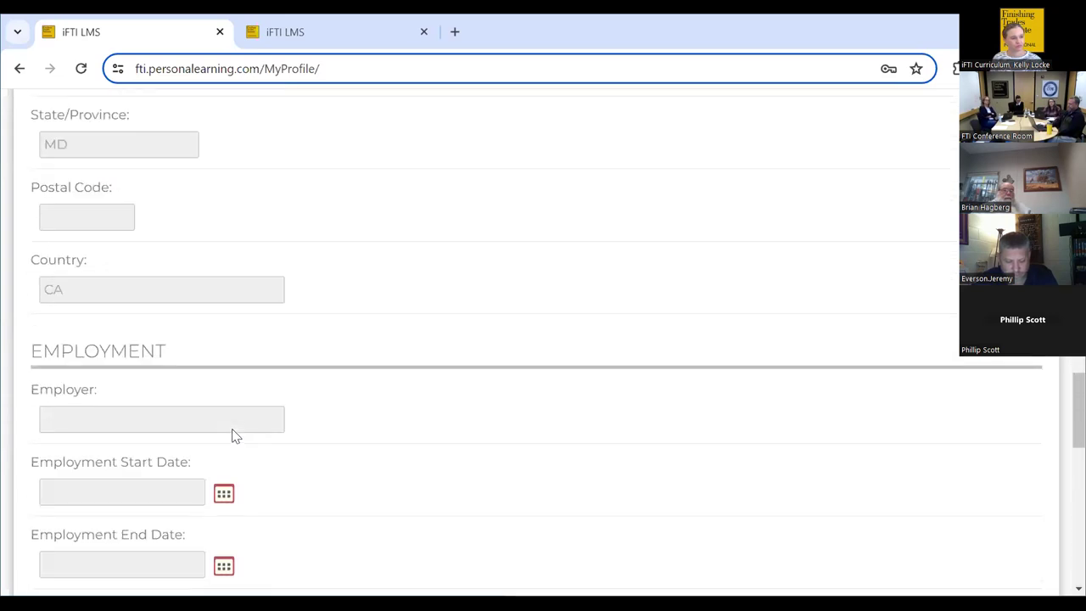
scroll(236, 436, down, 2)
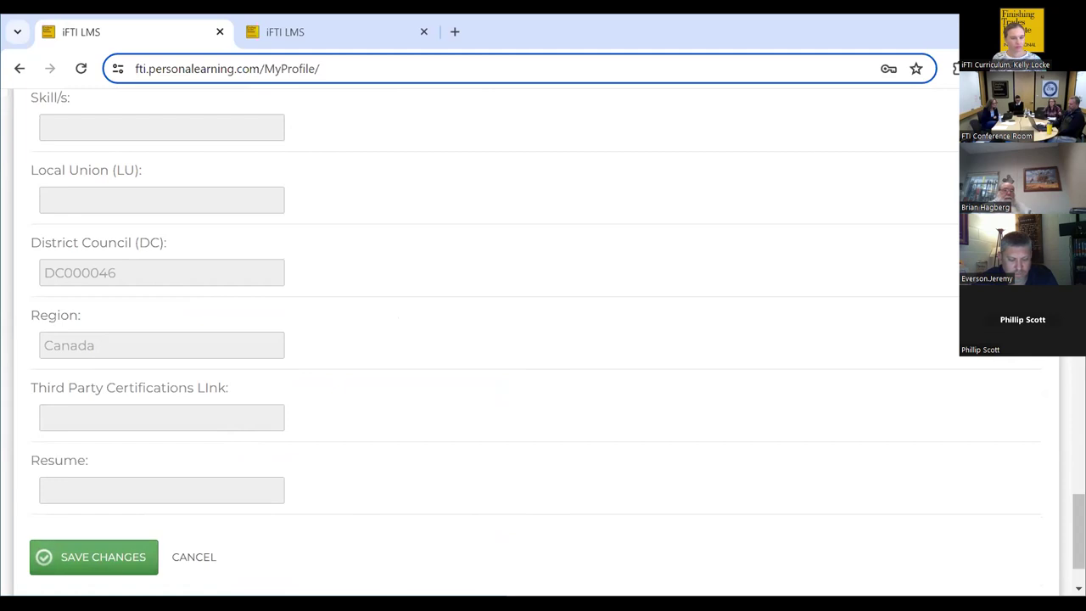
scroll(543, 340, up, 15)
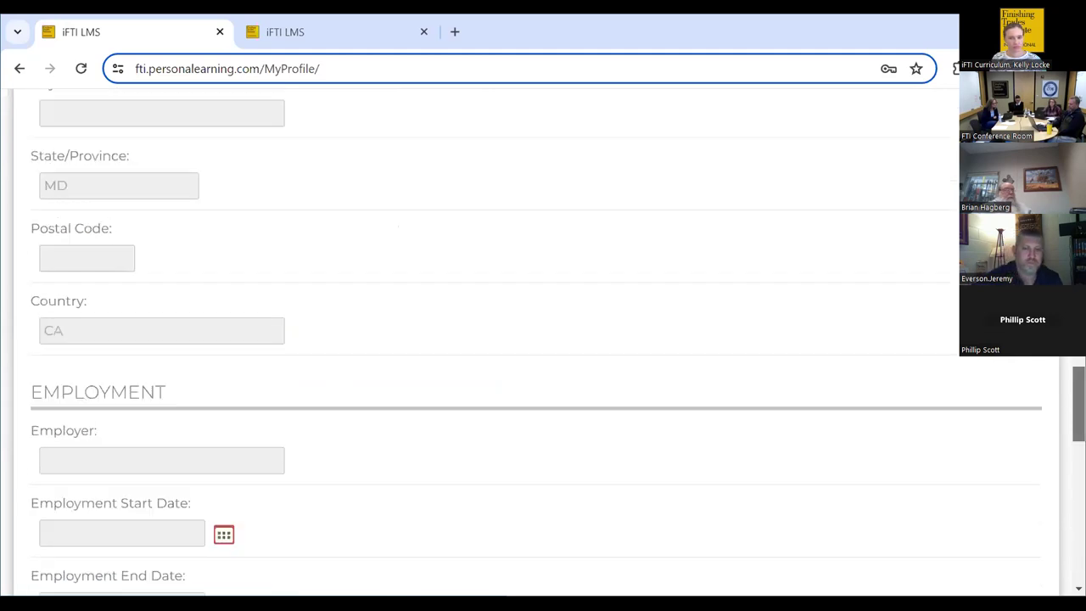
Step: Review the profile's uploaded files, including the transcript and certificate, and its external training records
scroll(543, 339, up, 3)
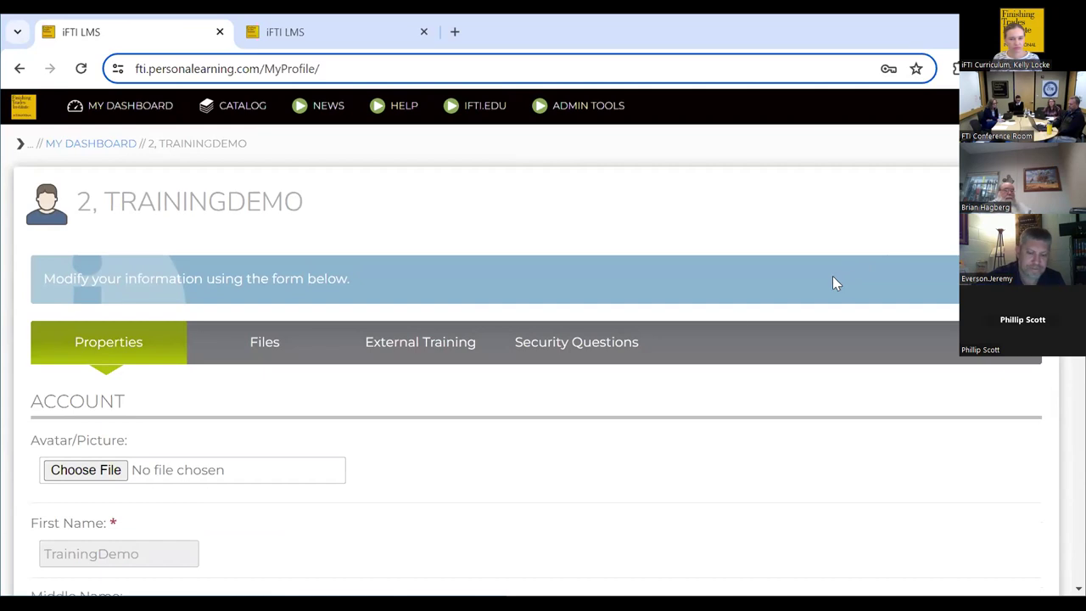
click(294, 347)
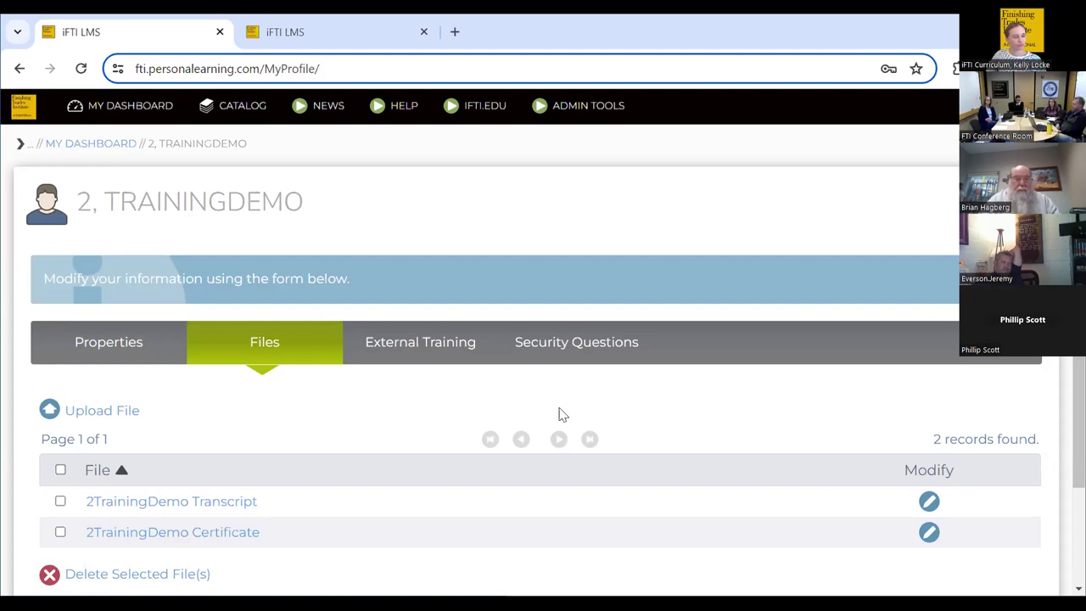
click(392, 357)
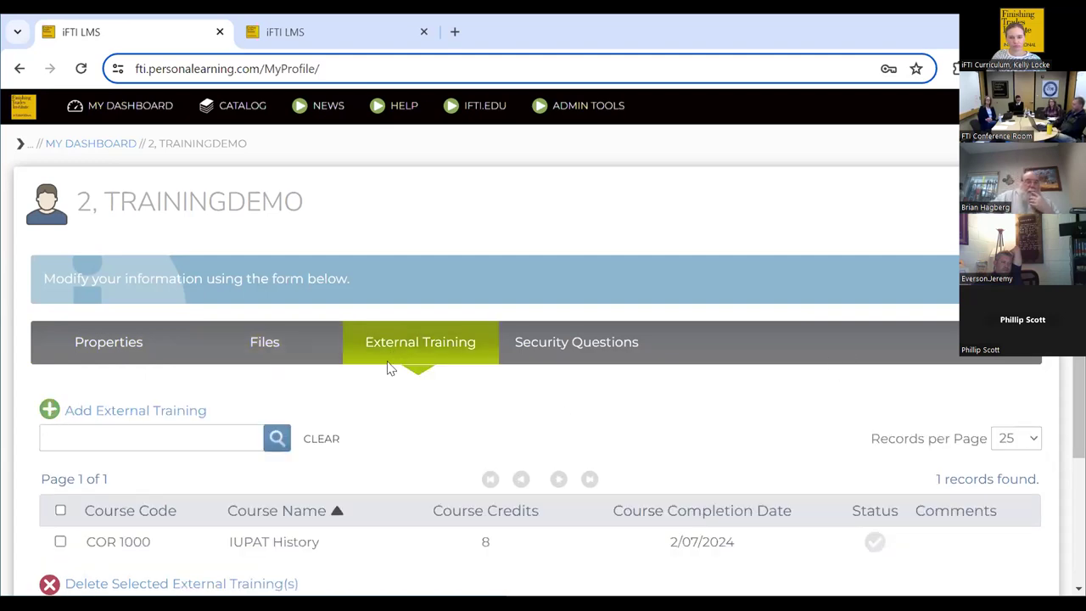
scroll(434, 451, down, 1)
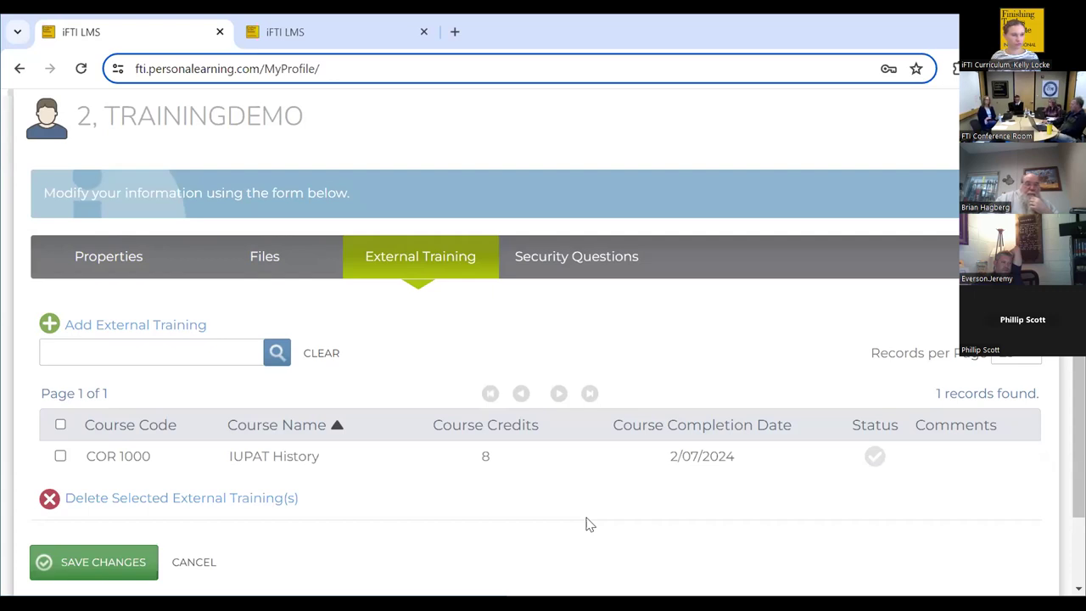
click(284, 254)
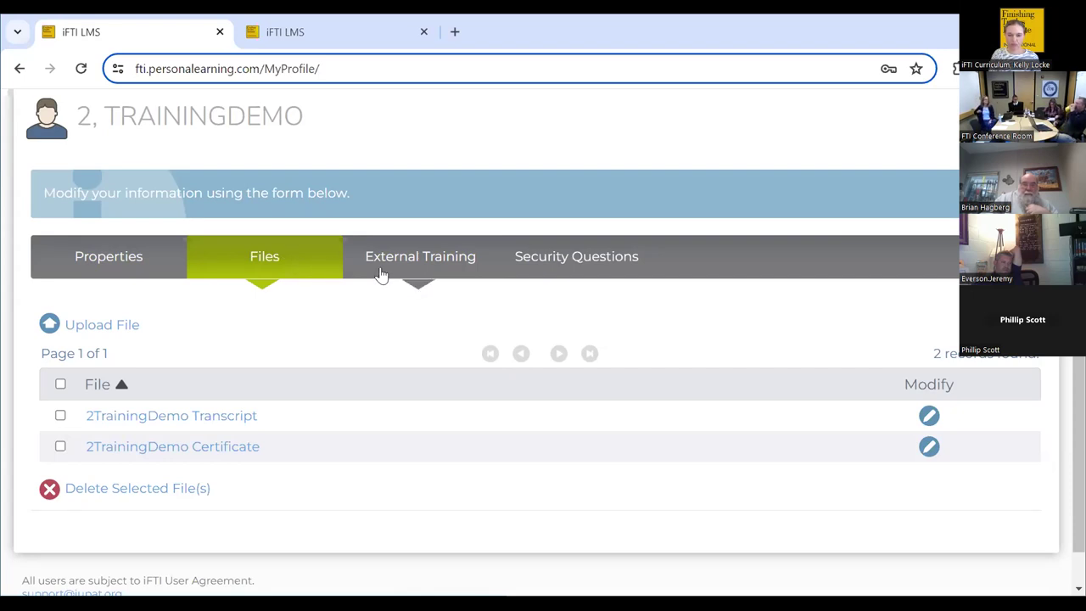
scroll(103, 95, up, 1)
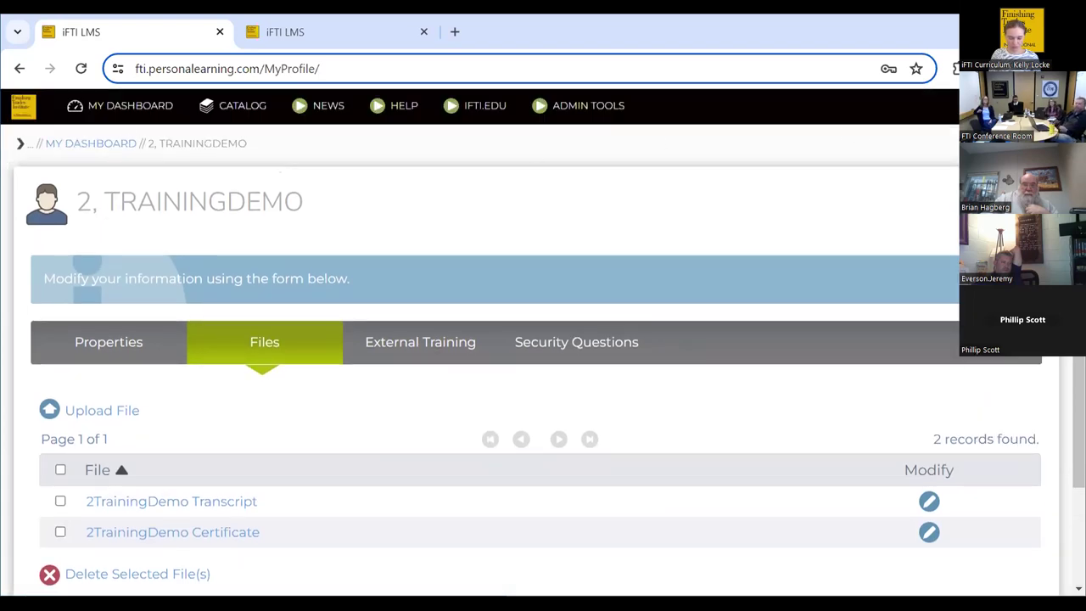
click(454, 359)
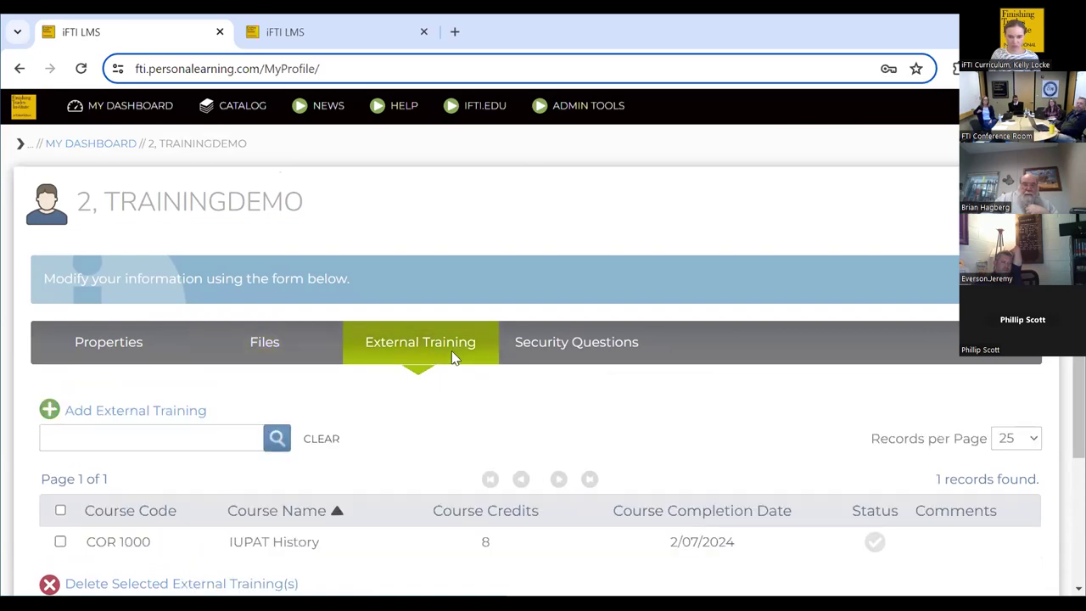
Step: Review the profile's security questions and their answer fields
click(545, 365)
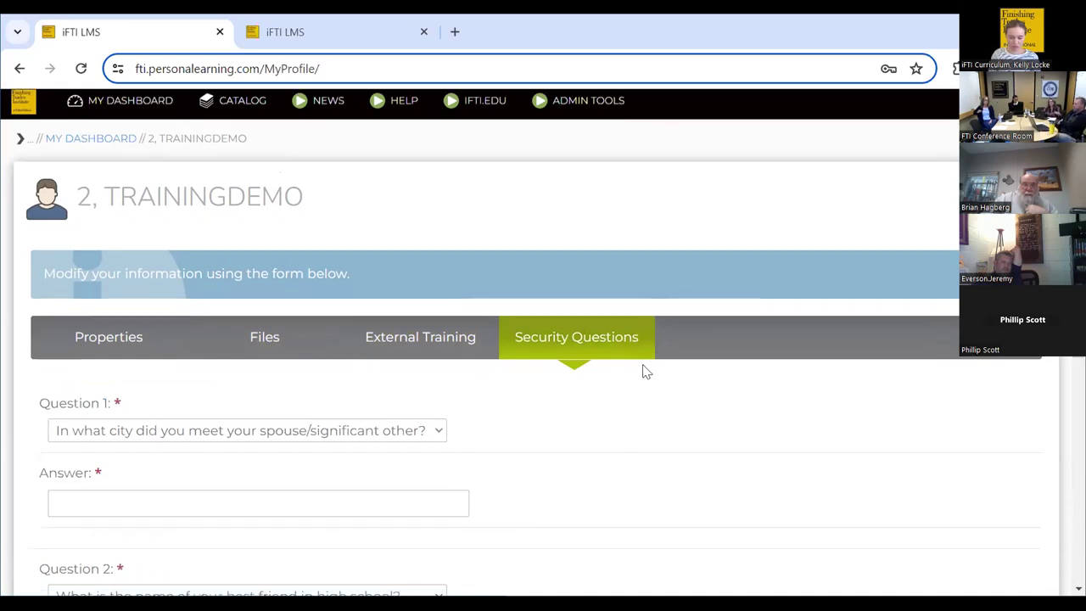
scroll(645, 374, down, 4)
scroll(645, 380, down, 1)
scroll(645, 380, up, 5)
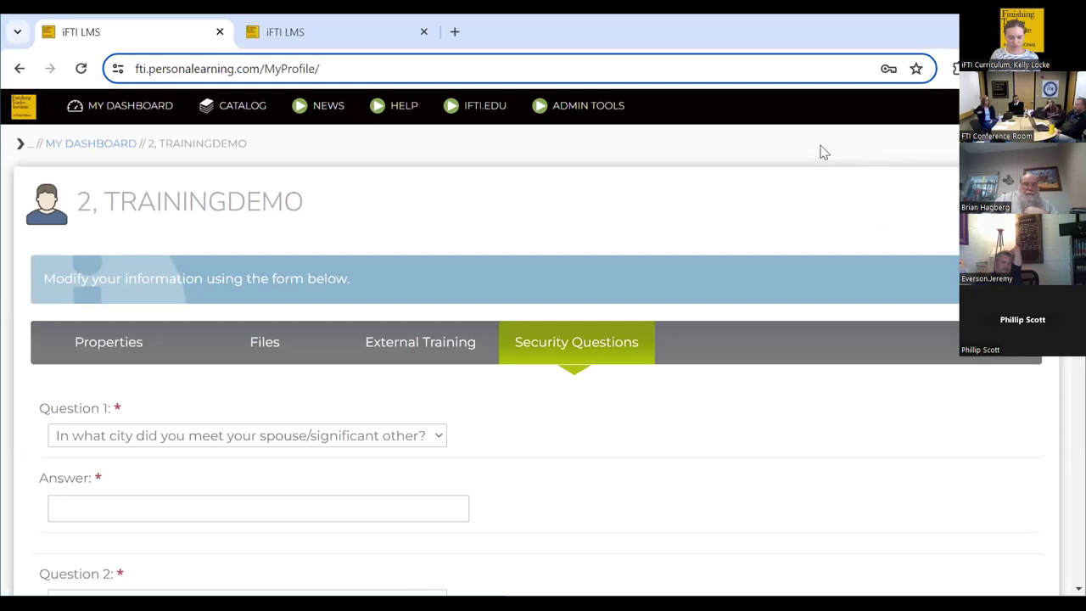
Step: Return to the profile's properties and review the account fields from the avatar down to the password
click(170, 112)
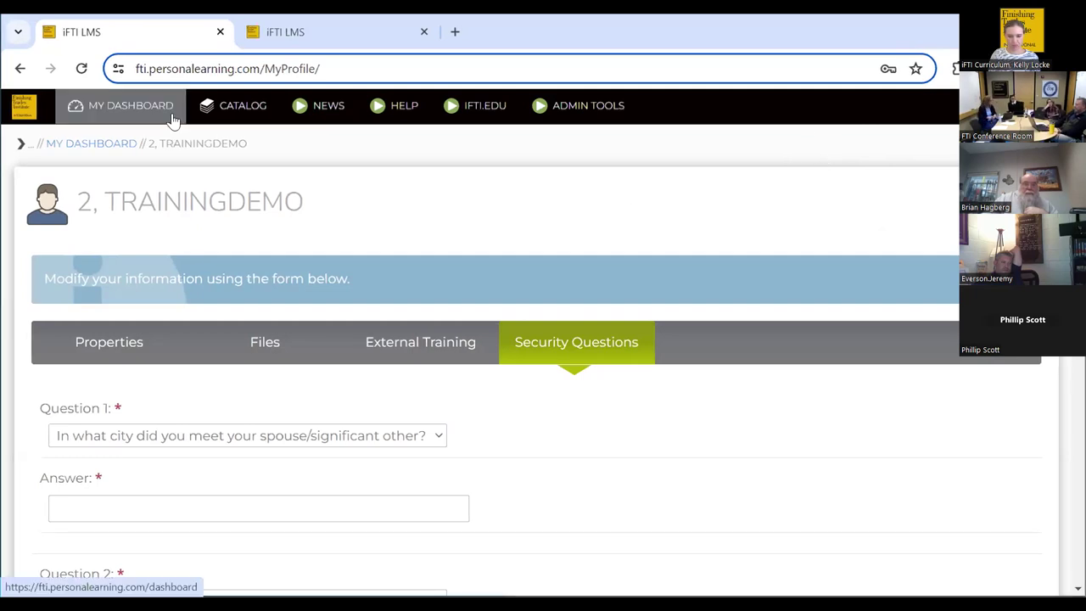
click(149, 338)
scroll(152, 344, down, 4)
scroll(158, 351, down, 1)
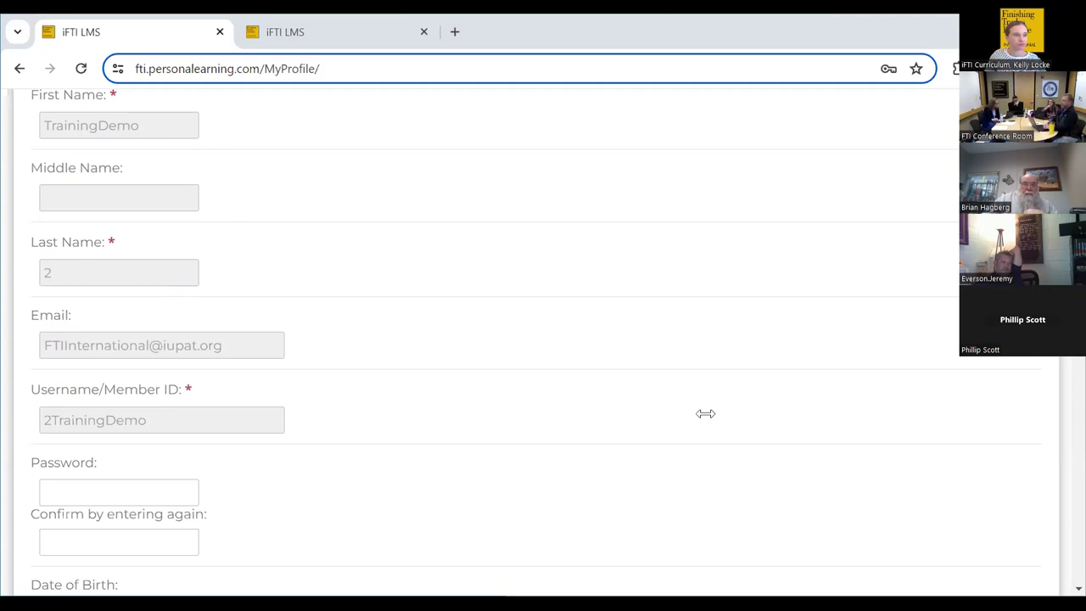
scroll(764, 365, up, 5)
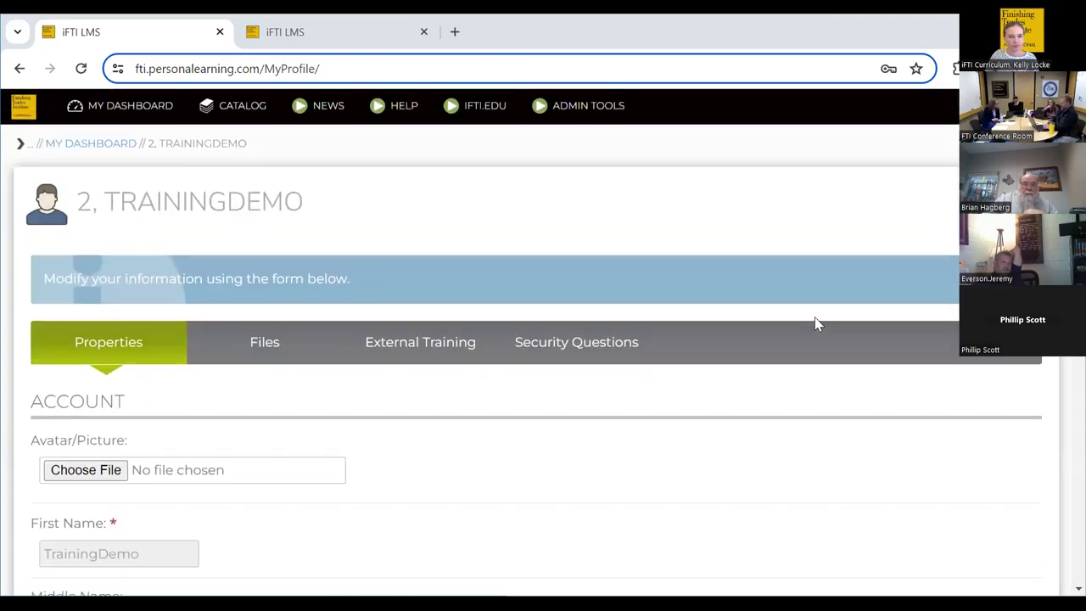
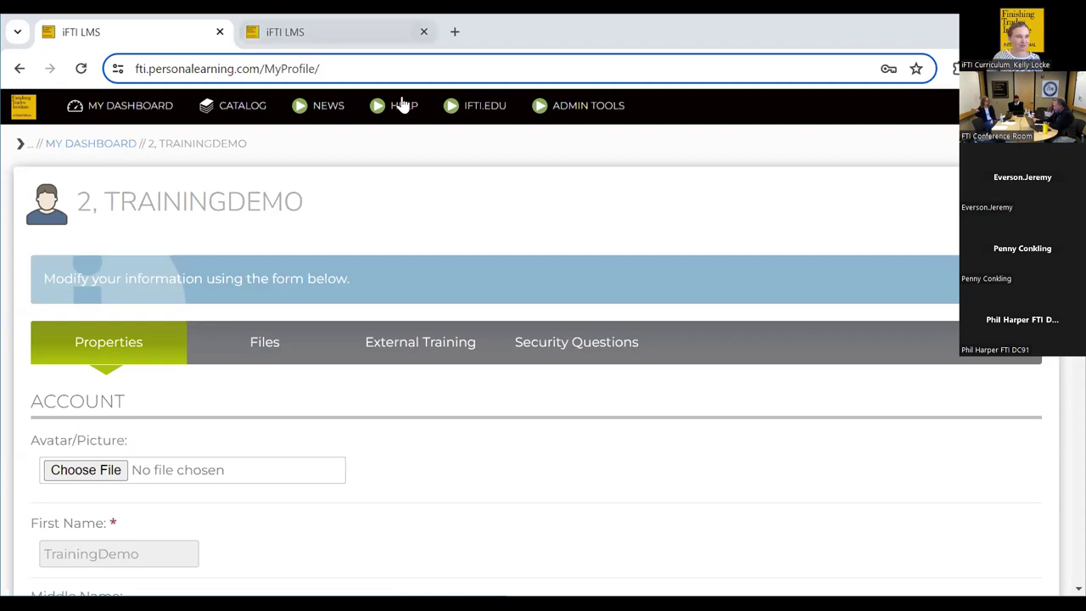
Step: Open the learner dashboard and look over its My Learning Paths, Documents and Transcript widgets
click(154, 110)
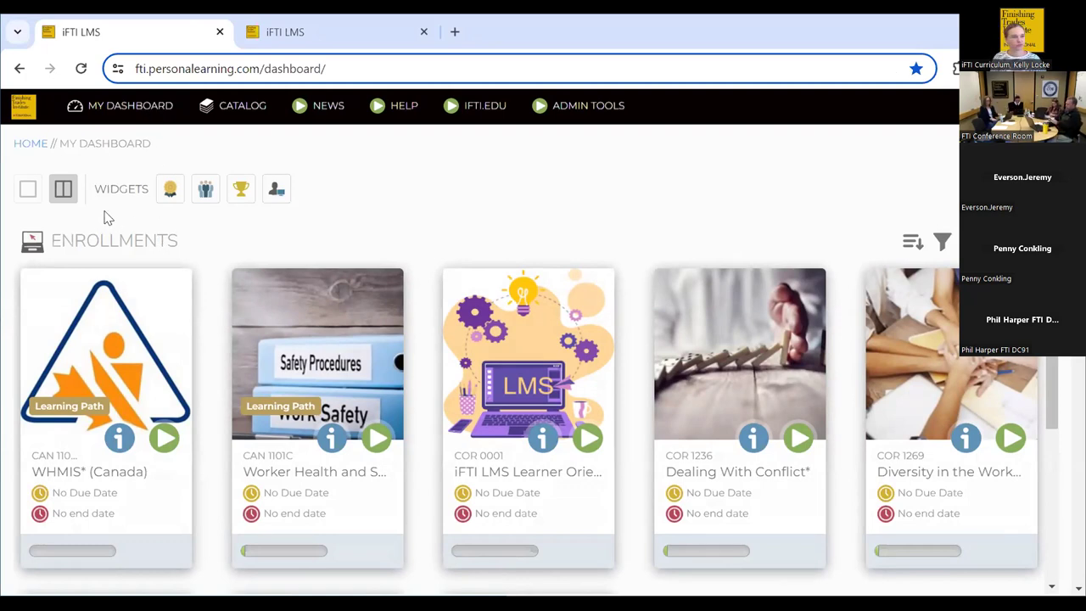
click(119, 108)
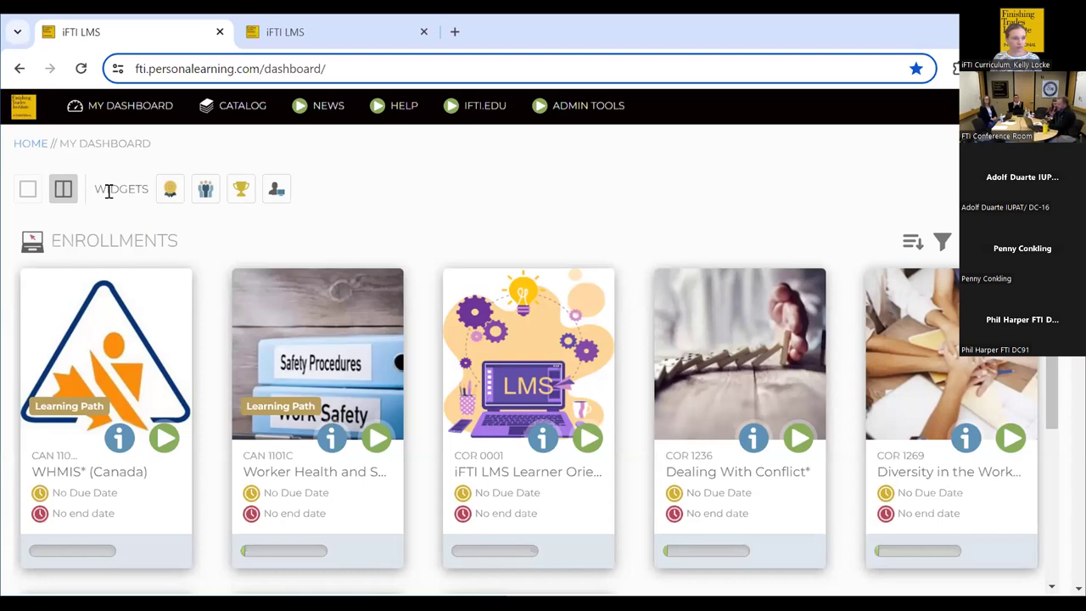
scroll(110, 195, down, 3)
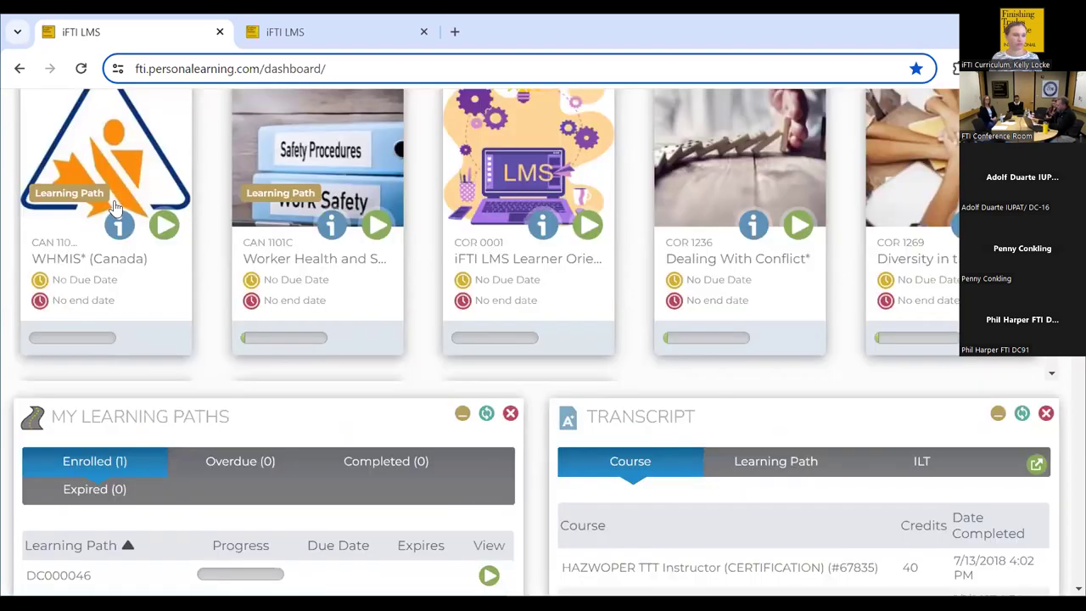
scroll(213, 230, down, 1)
scroll(641, 357, down, 3)
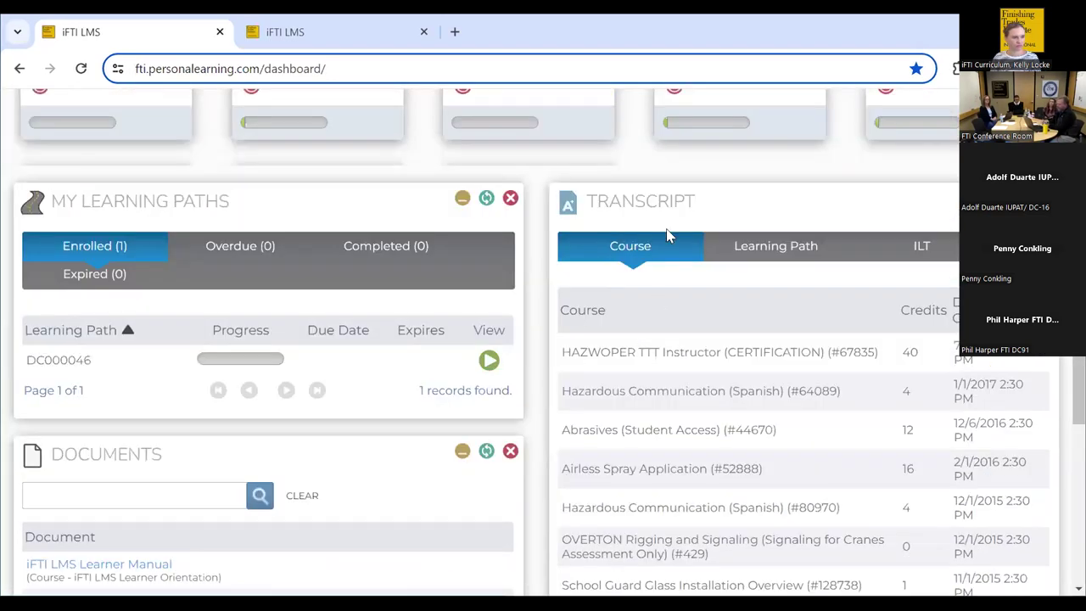
drag(660, 194, 632, 284)
scroll(647, 295, up, 3)
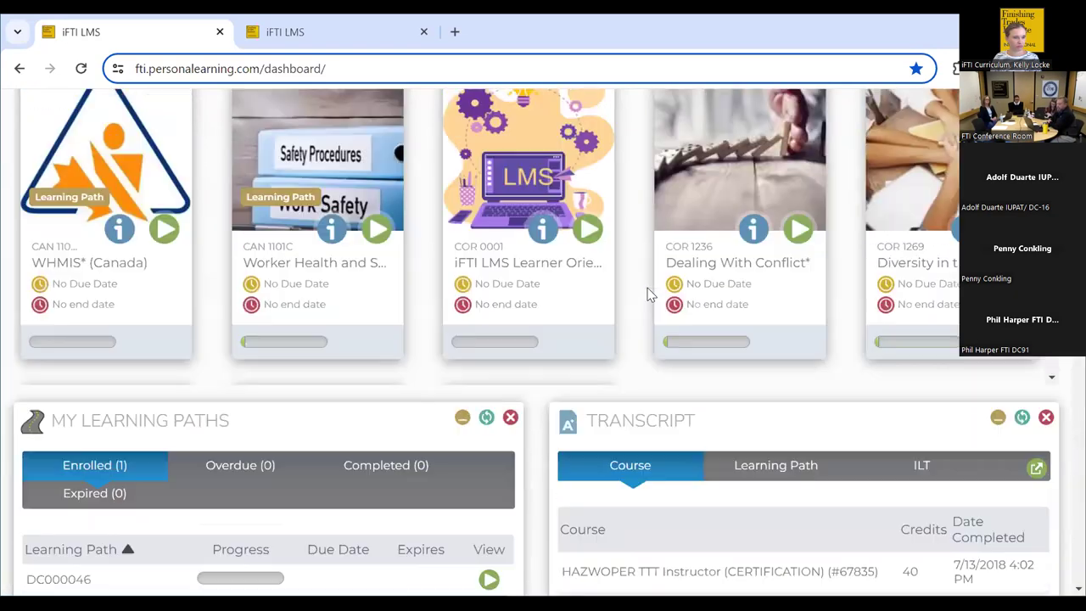
Step: Review all enrolled course cards in the Enrollments widget, through to the last row with Unconscious Bias and Teaching Techniques
scroll(647, 295, up, 2)
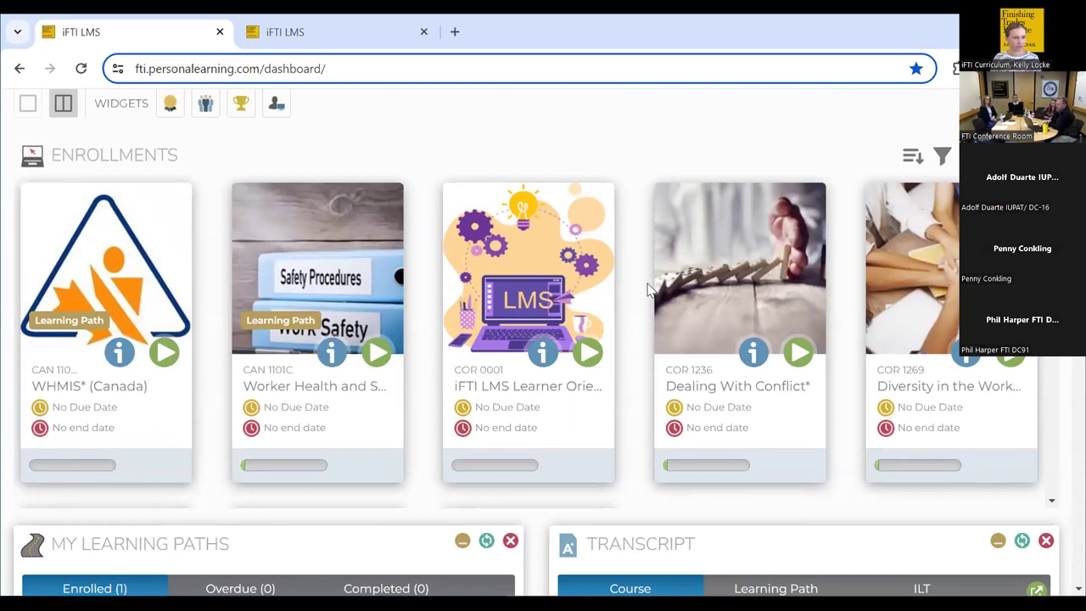
scroll(647, 290, down, 2)
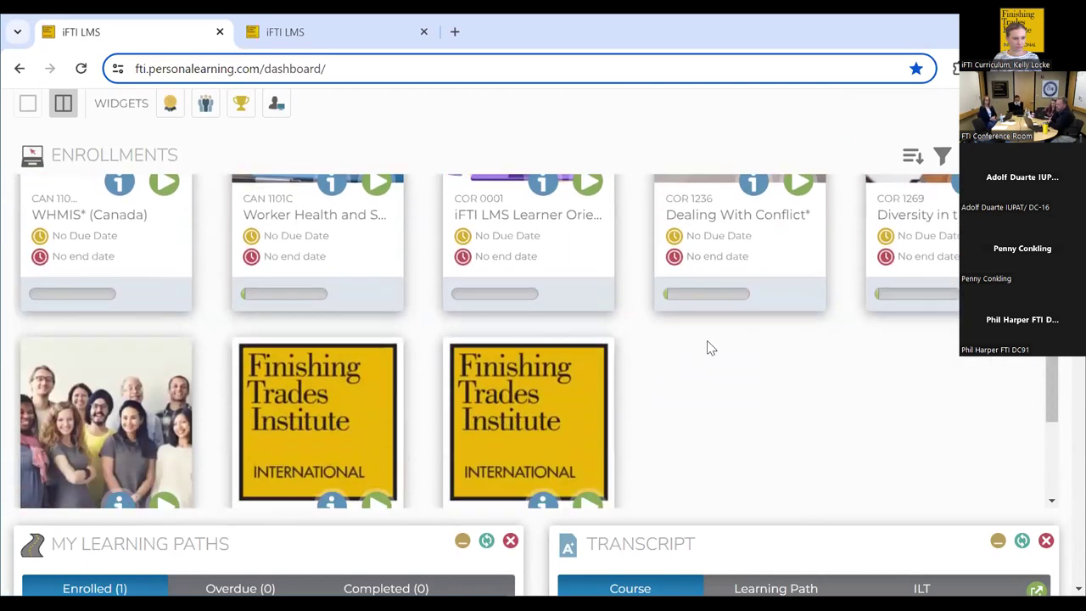
scroll(728, 359, down, 1)
scroll(722, 271, down, 1)
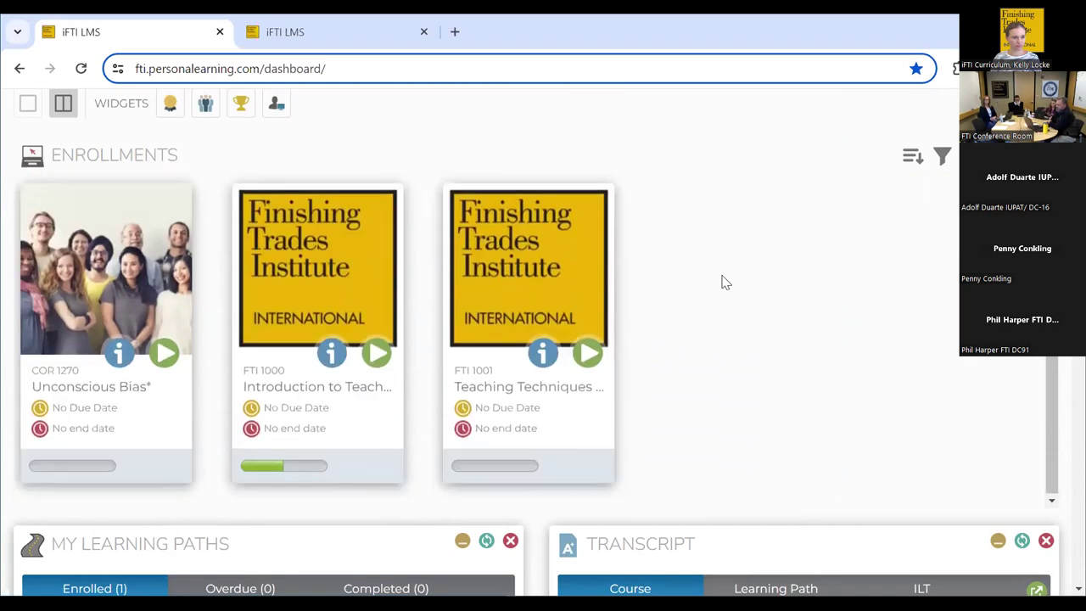
Step: Open the enrolled DC000046 learning path from My Learning Paths and review its description and included courses
scroll(721, 297, down, 2)
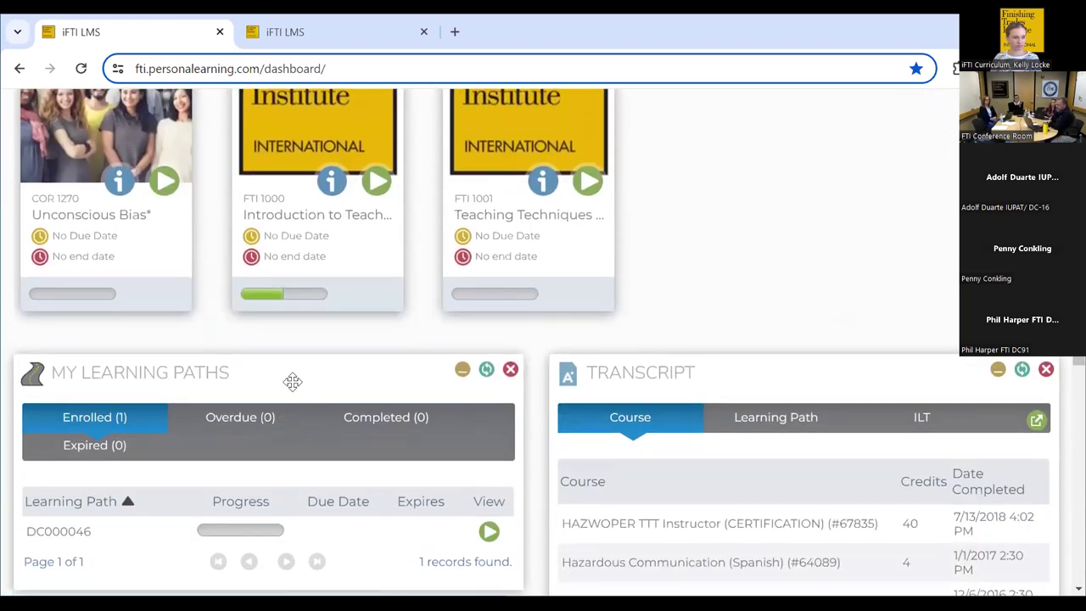
scroll(292, 382, down, 1)
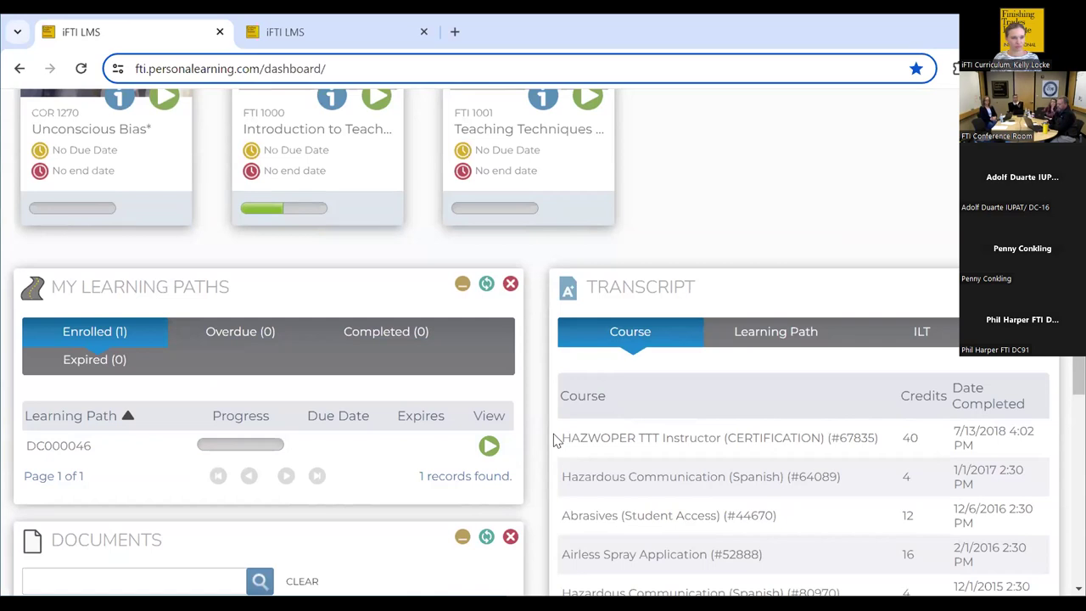
scroll(556, 440, up, 5)
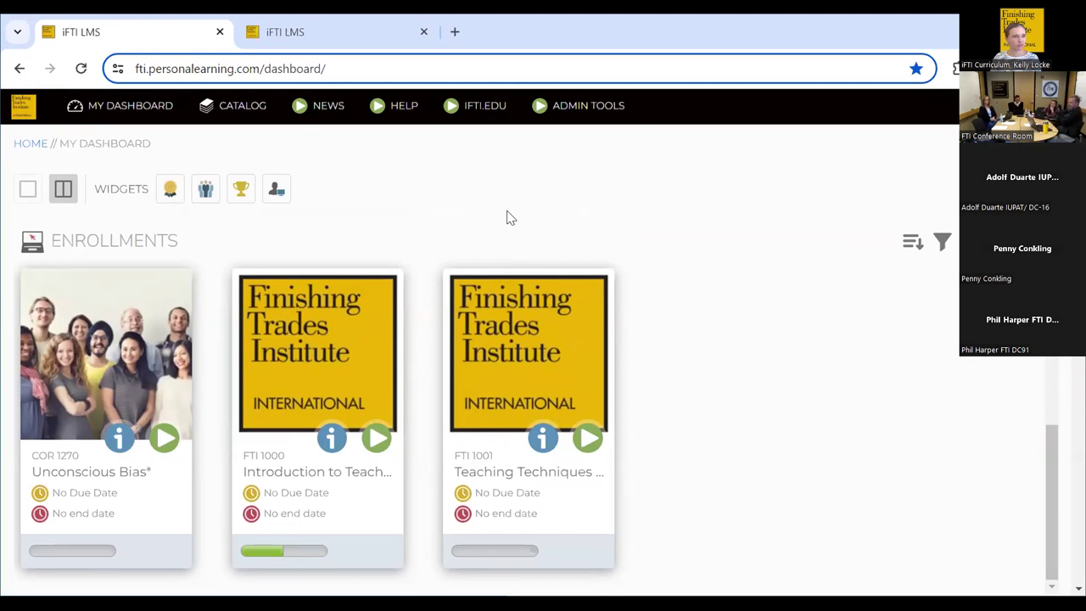
scroll(507, 219, down, 4)
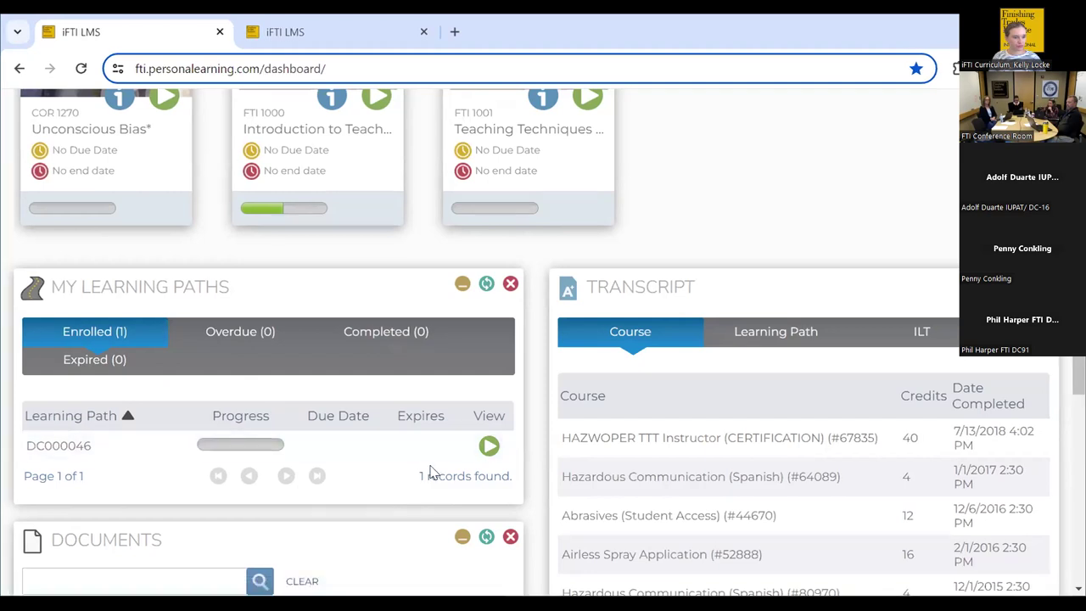
click(490, 448)
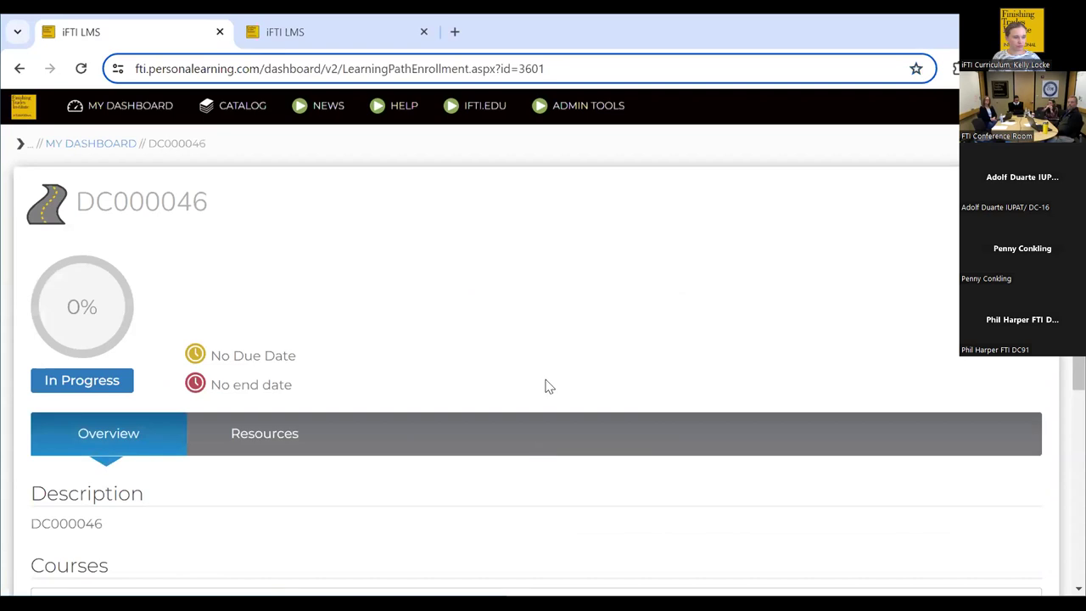
scroll(547, 386, down, 2)
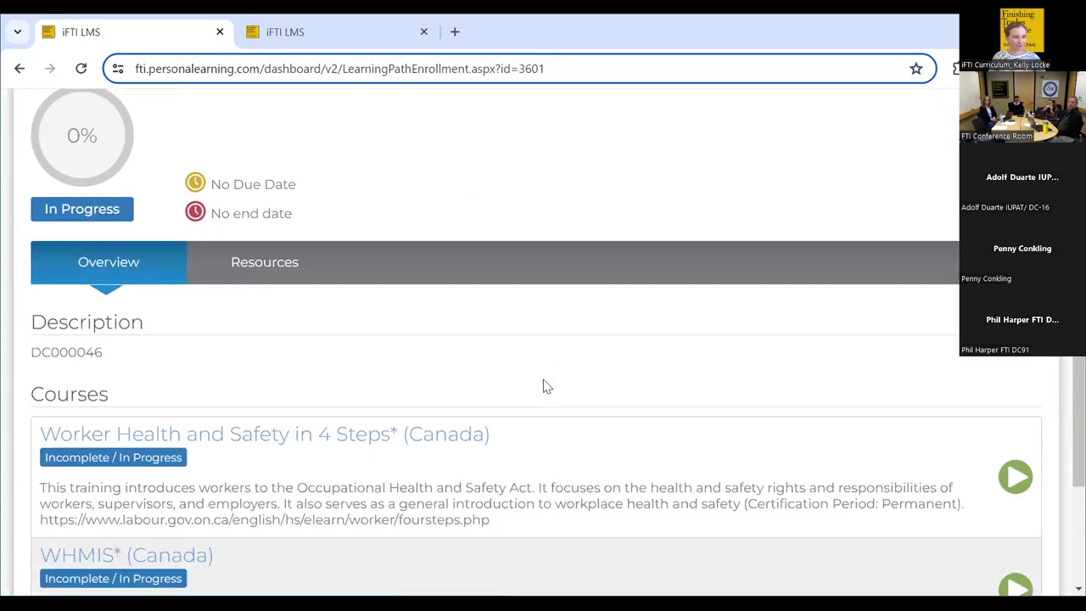
scroll(547, 386, down, 1)
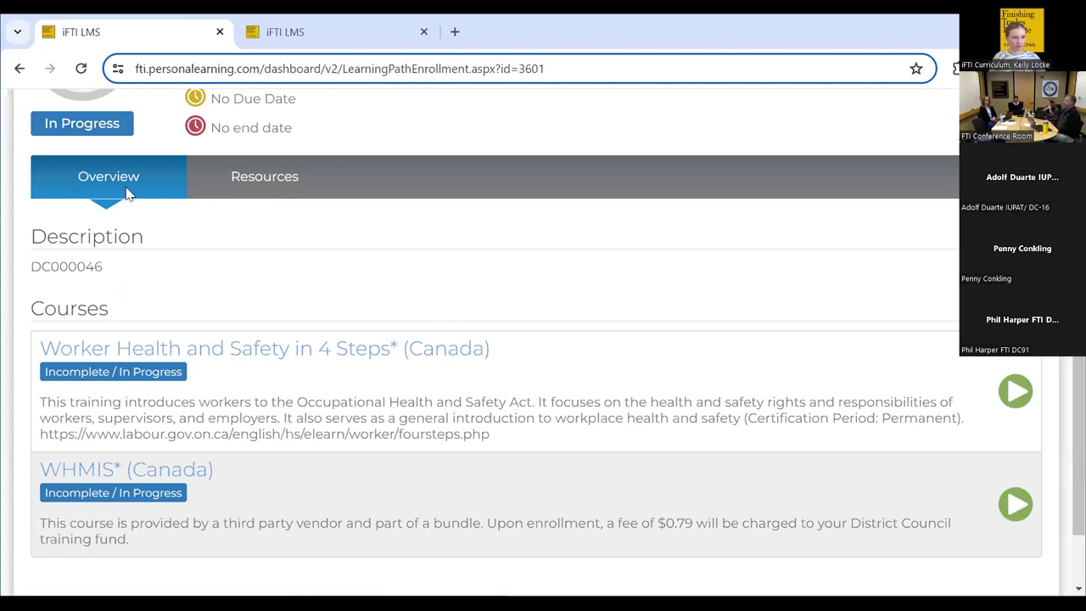
Step: Check the learning path's resources and return to its overview with the course list
click(246, 195)
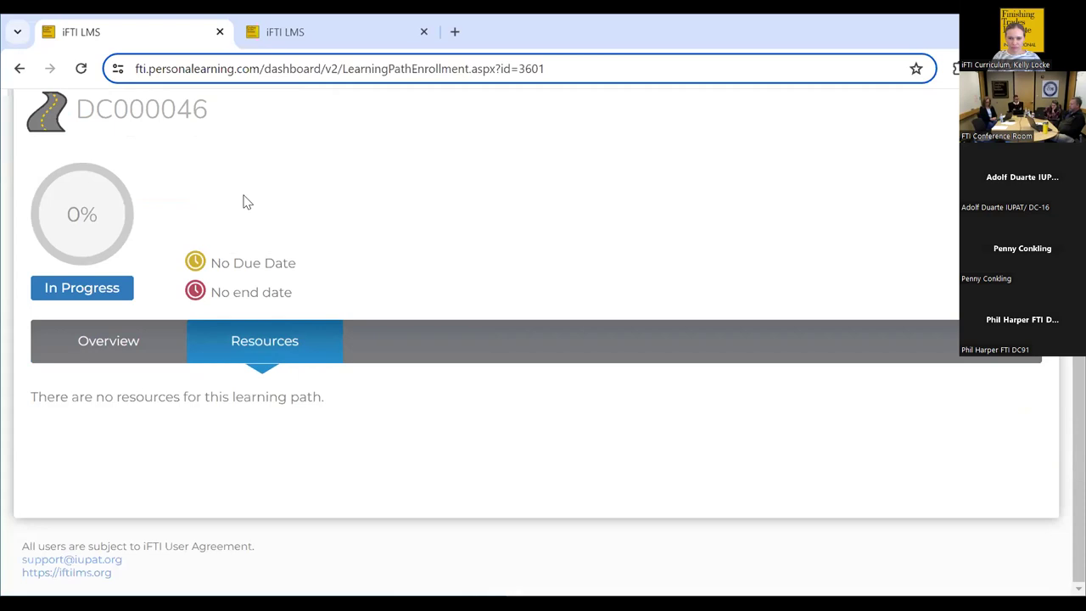
click(141, 352)
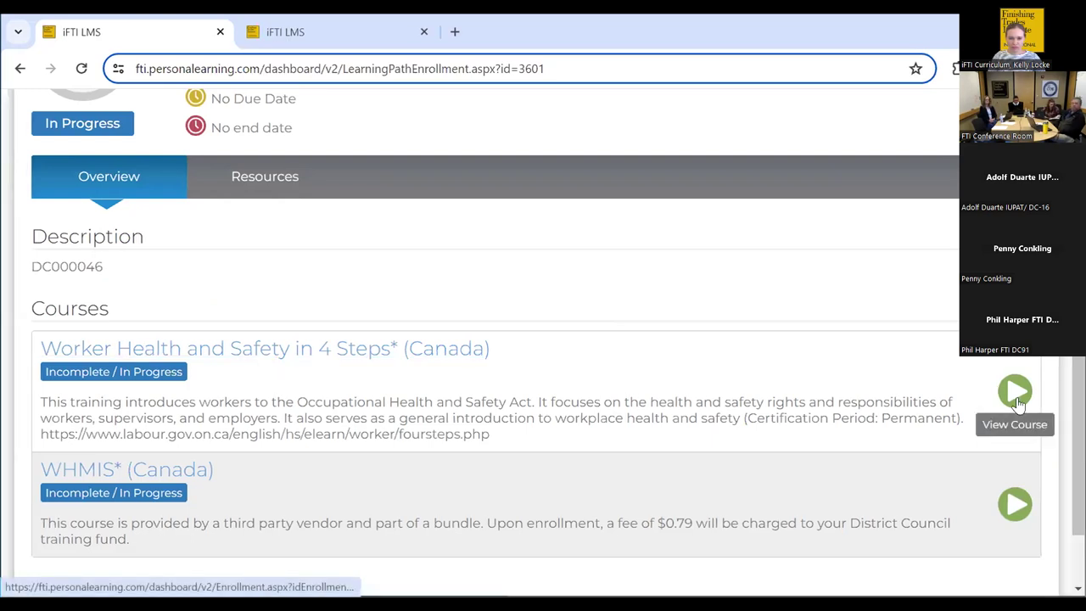
scroll(1019, 406, down, 1)
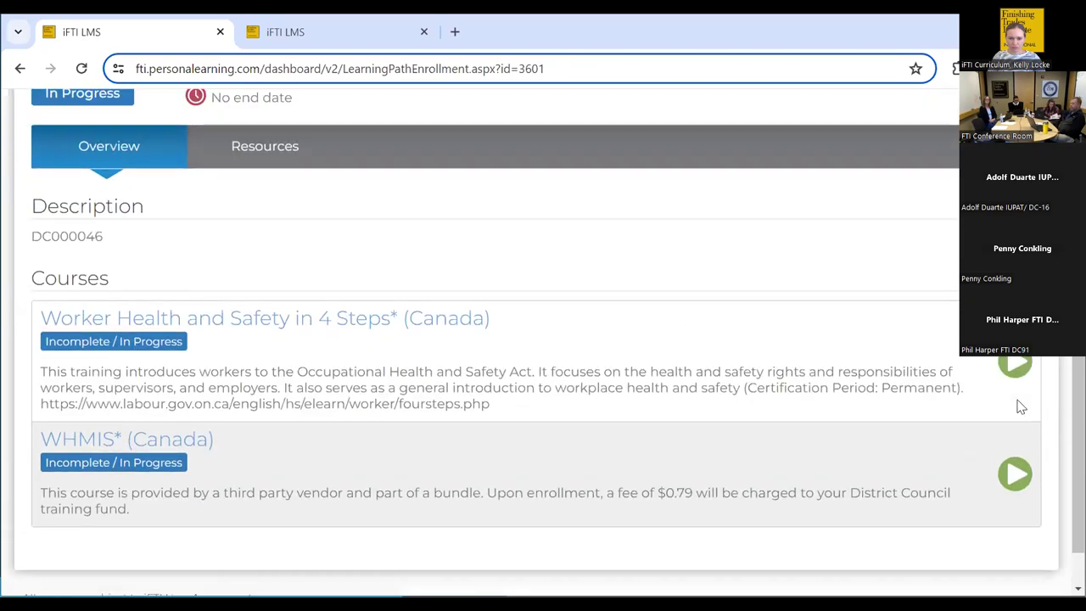
scroll(194, 201, up, 4)
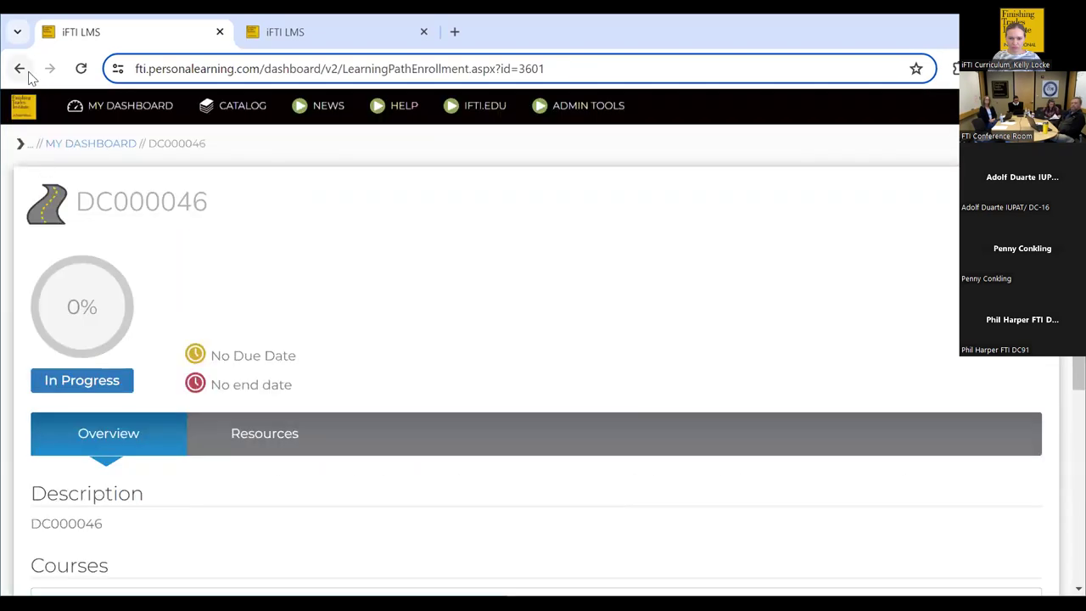
Step: Go back to the dashboard and look over the enrollments, then the learning paths, documents and course transcript
click(22, 70)
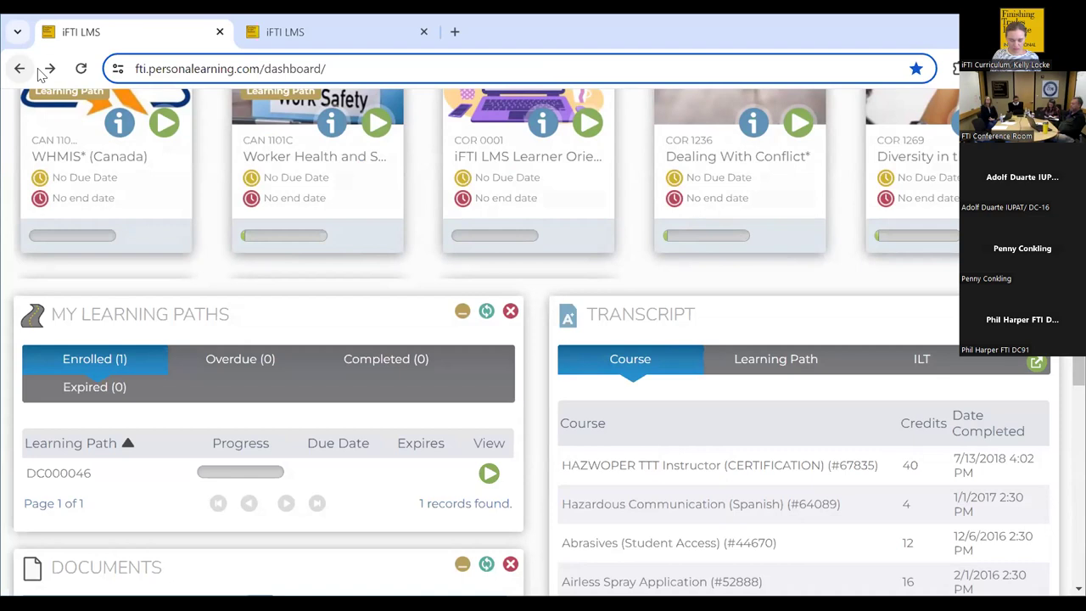
scroll(257, 323, up, 3)
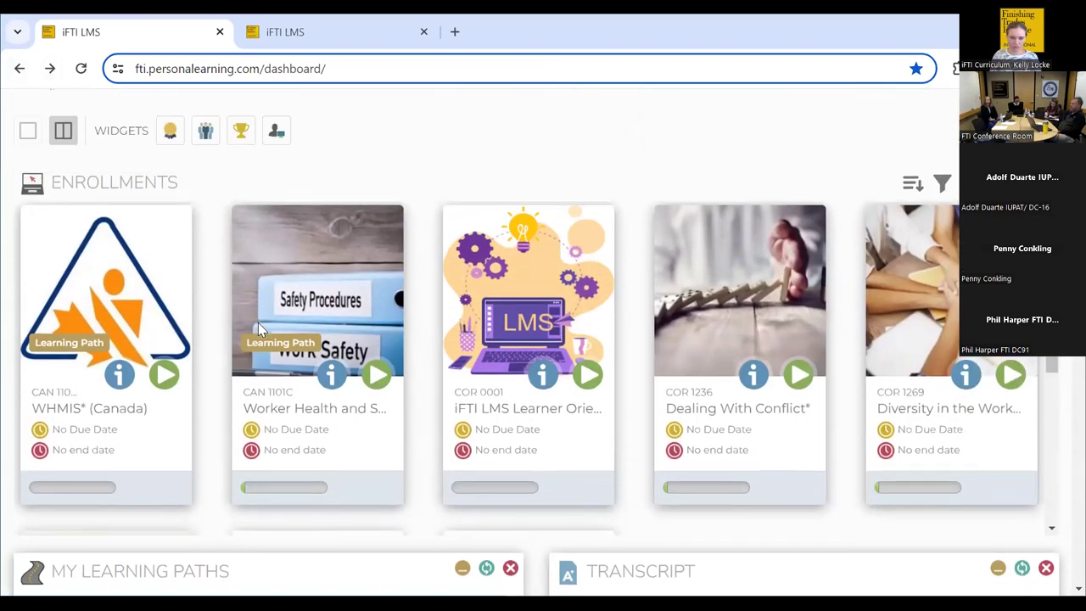
scroll(258, 322, down, 5)
scroll(258, 323, down, 5)
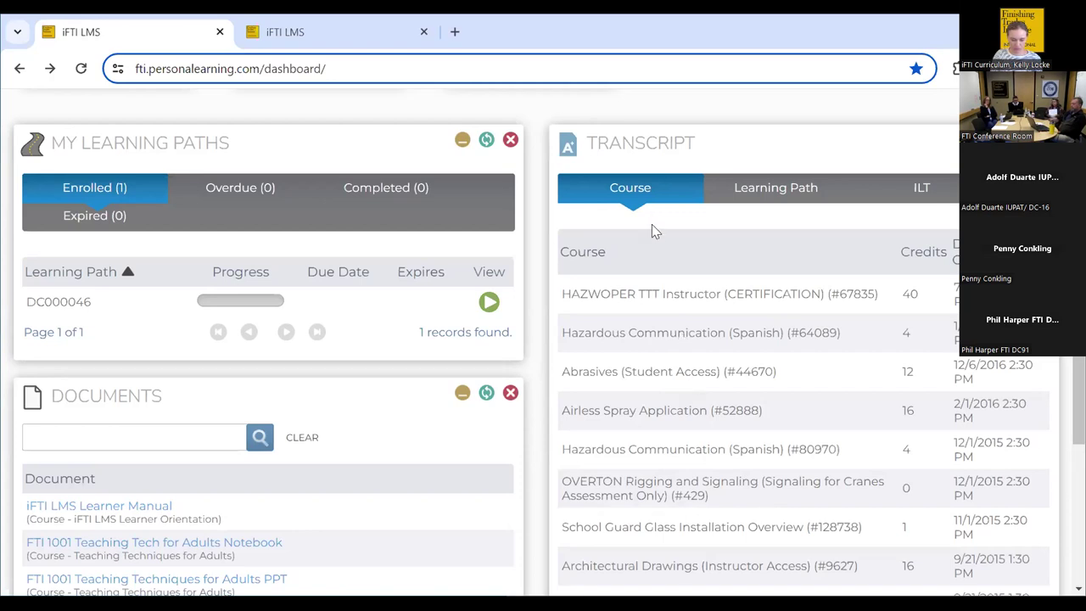
Step: Check the Learning Path and ILT records in the Transcript widget, and return to its course records
click(768, 194)
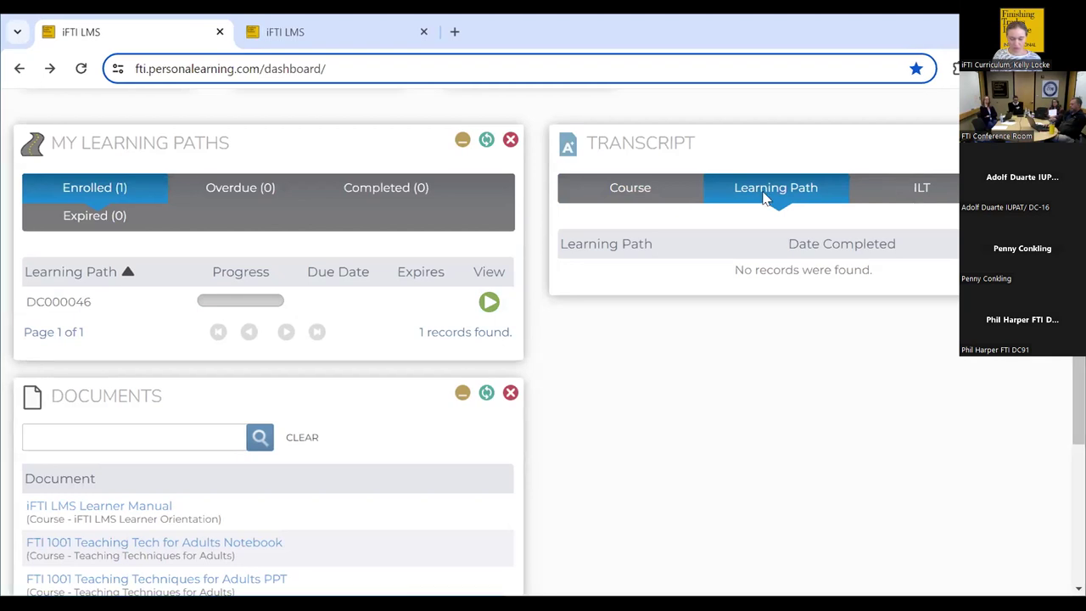
click(920, 191)
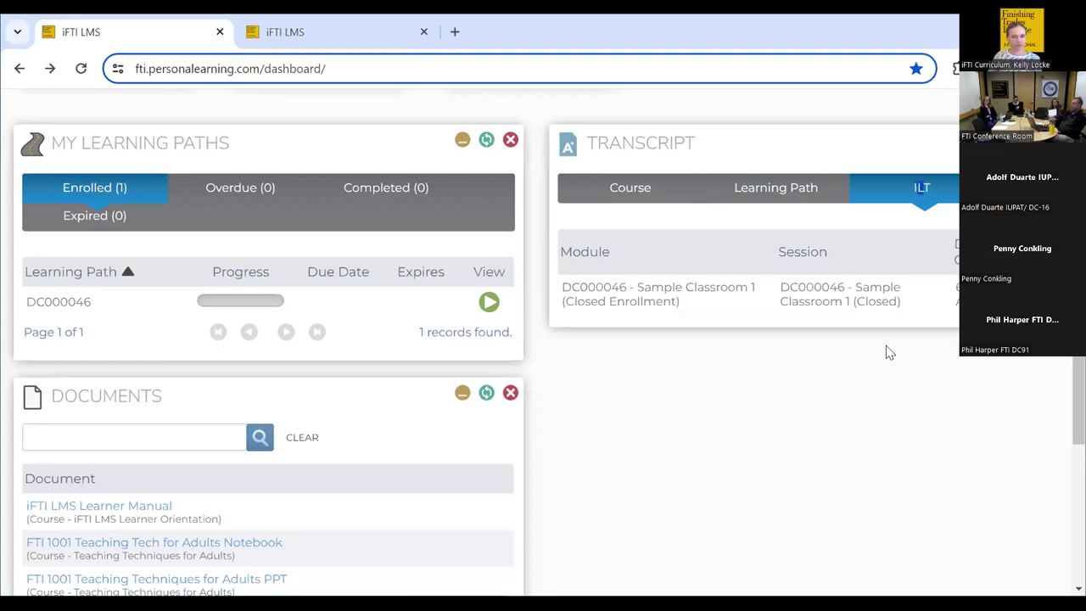
click(629, 192)
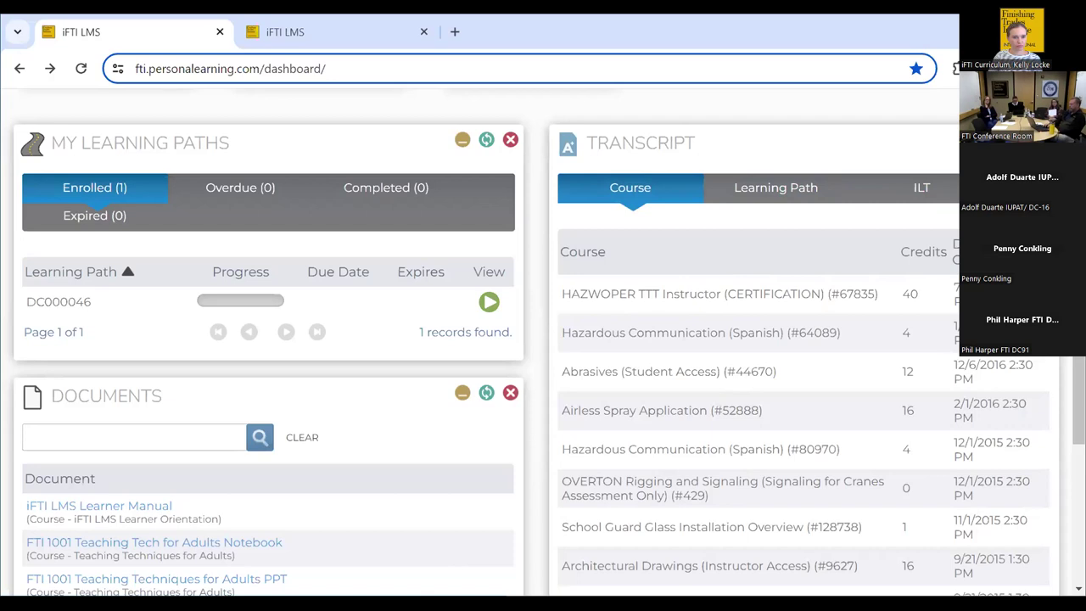
Step: Open the enlarged course transcript, review its credits, status and completion dates, and close it
click(998, 139)
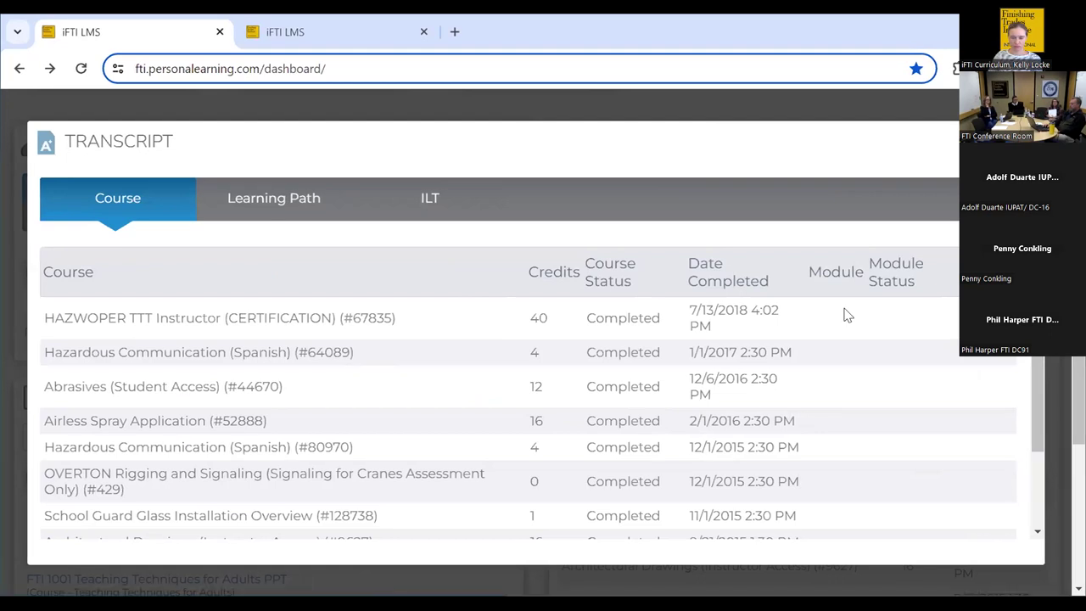
scroll(878, 458, down, 1)
scroll(880, 459, up, 1)
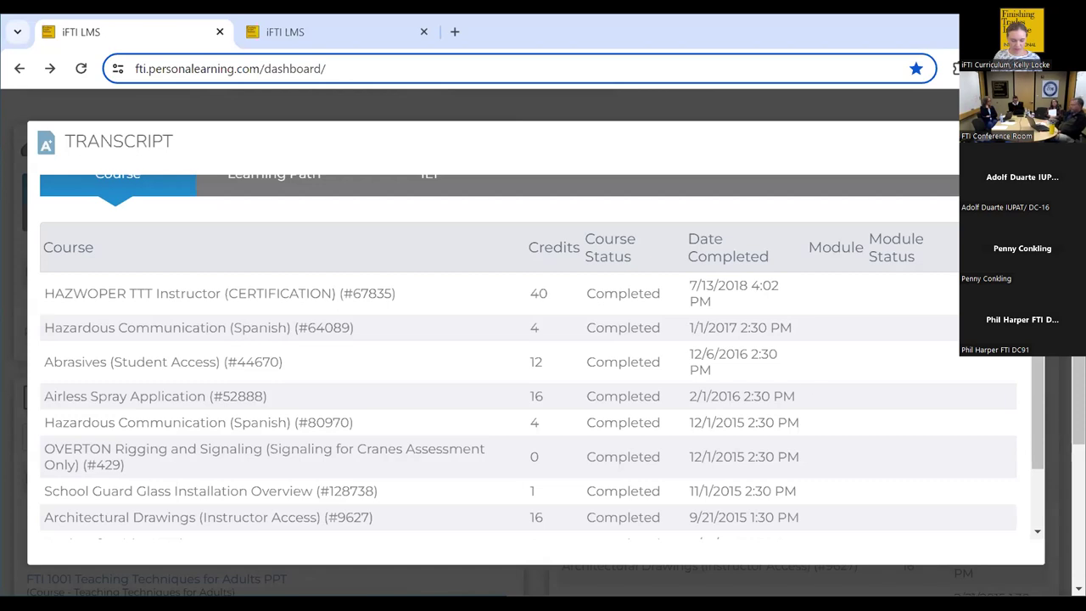
key(Escape)
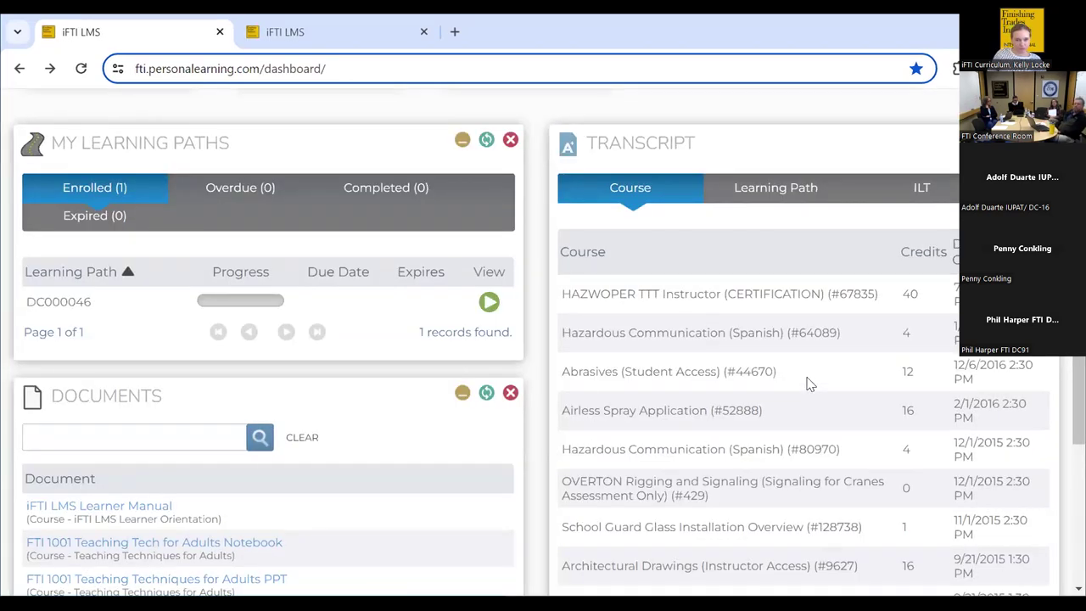
Step: Look through the first page of the Documents widget and search its documents for "hazard"
scroll(809, 384, down, 1)
scroll(808, 382, down, 1)
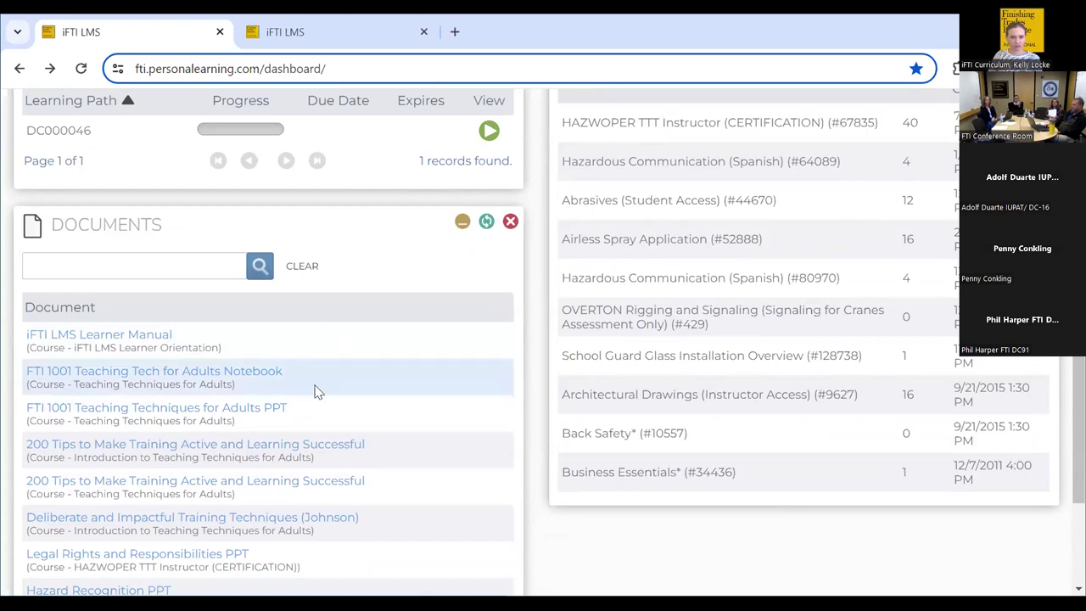
scroll(314, 390, down, 1)
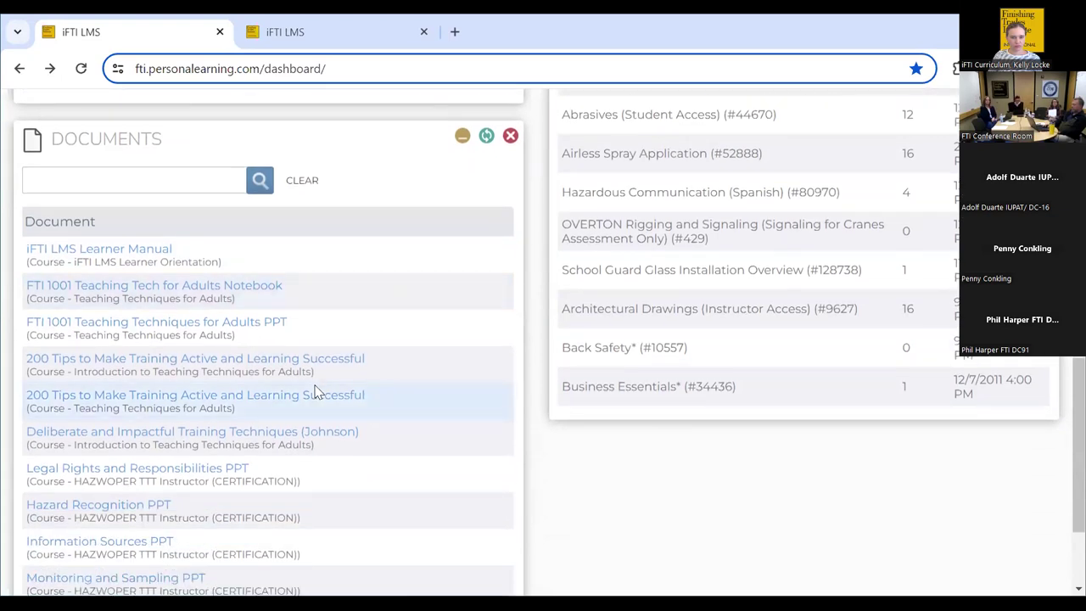
scroll(314, 393, down, 2)
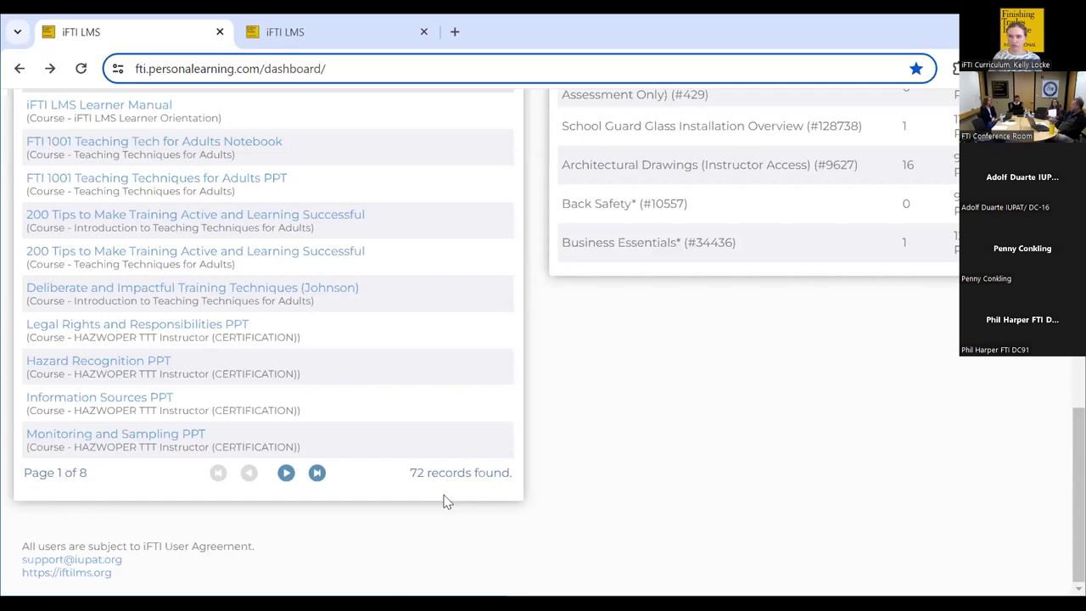
scroll(448, 501, up, 1)
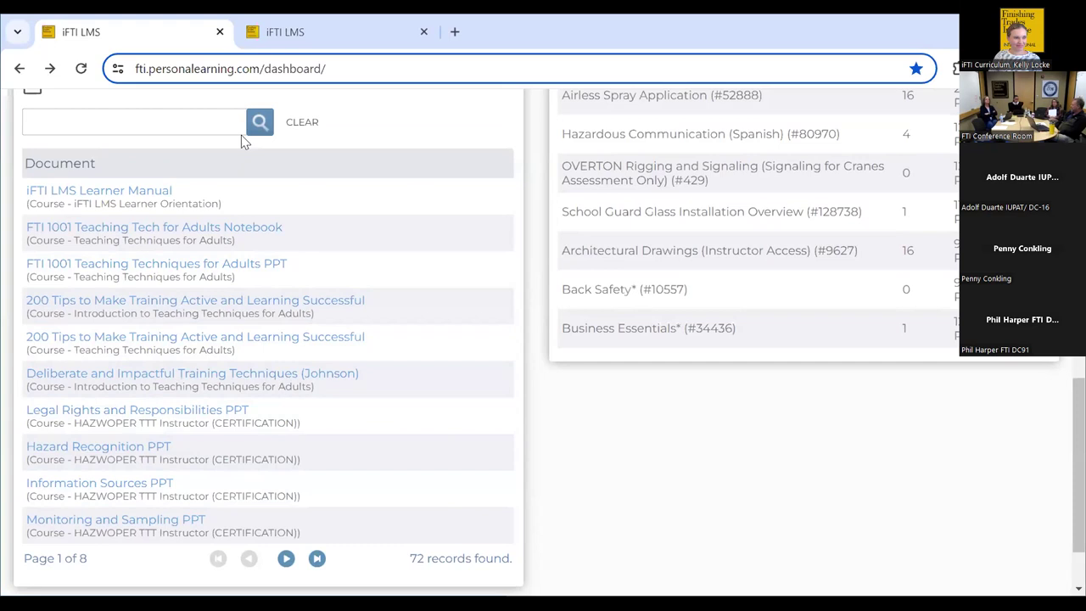
click(167, 125)
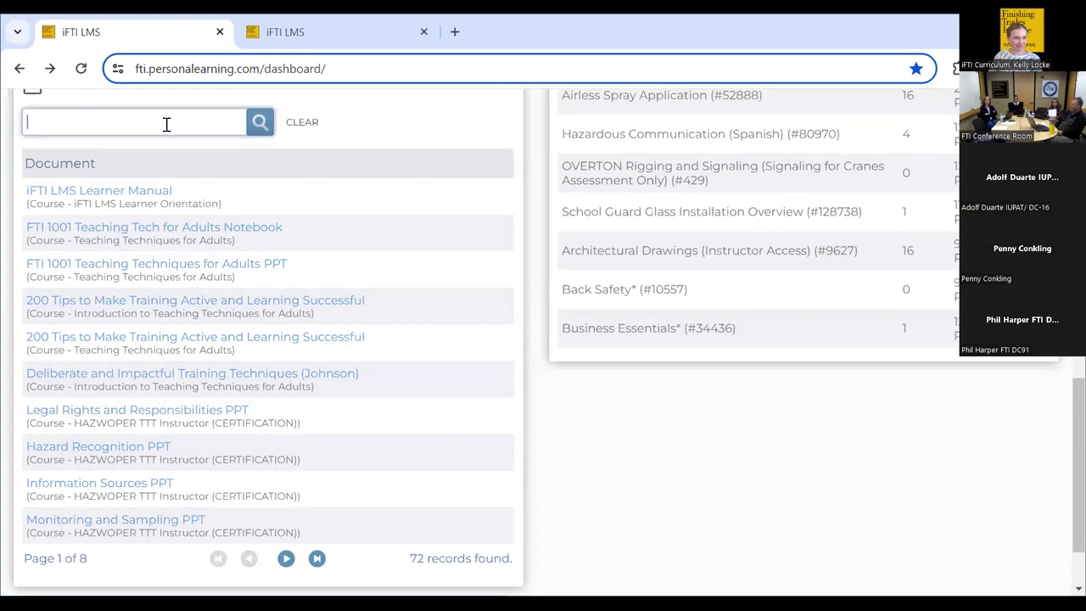
text(hazard)
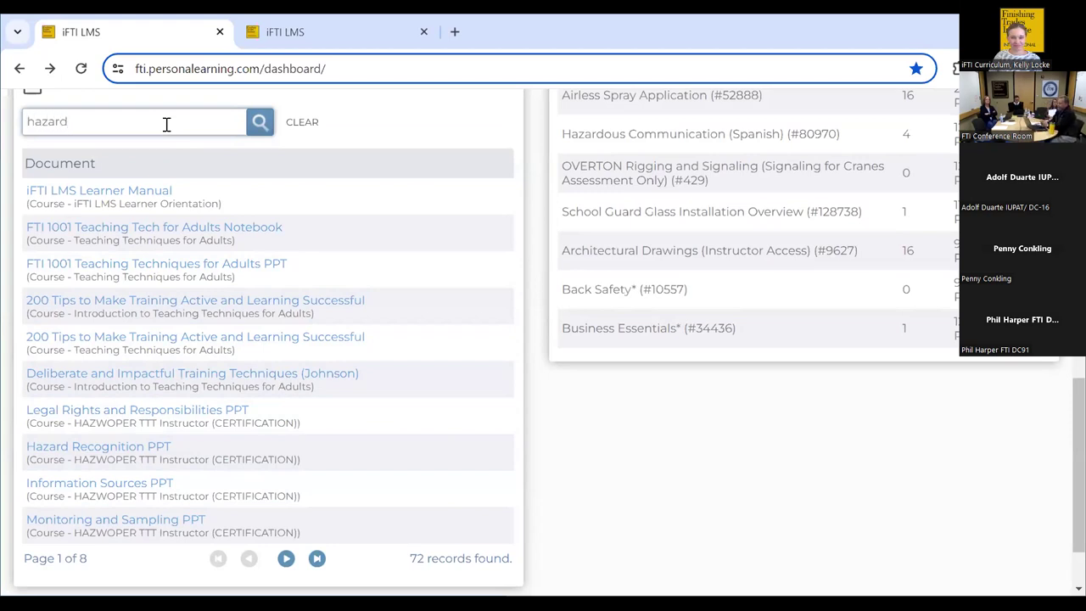
key(Return)
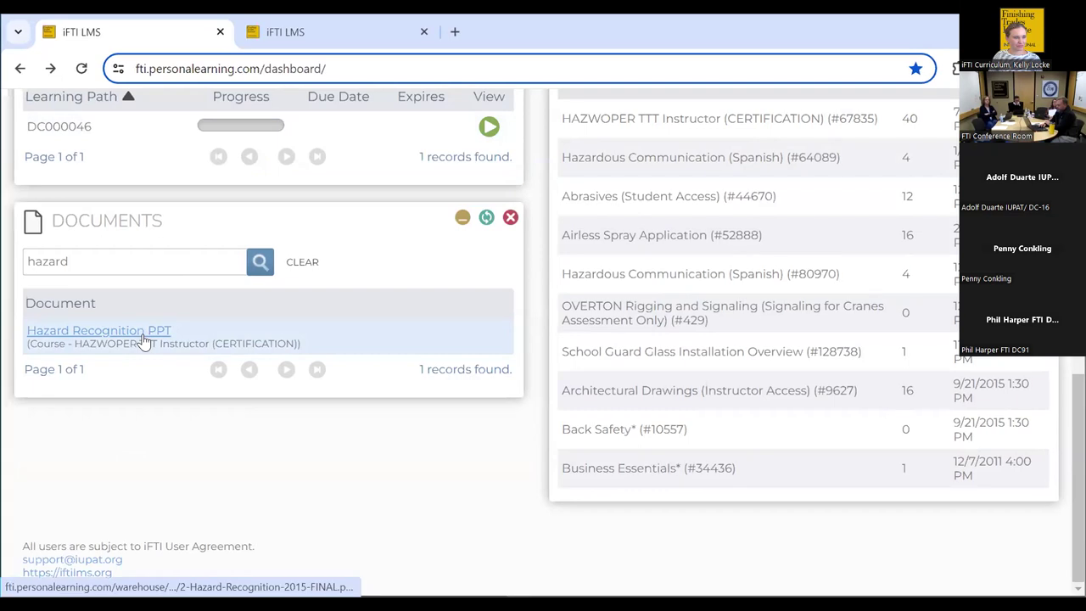
double_click(48, 269)
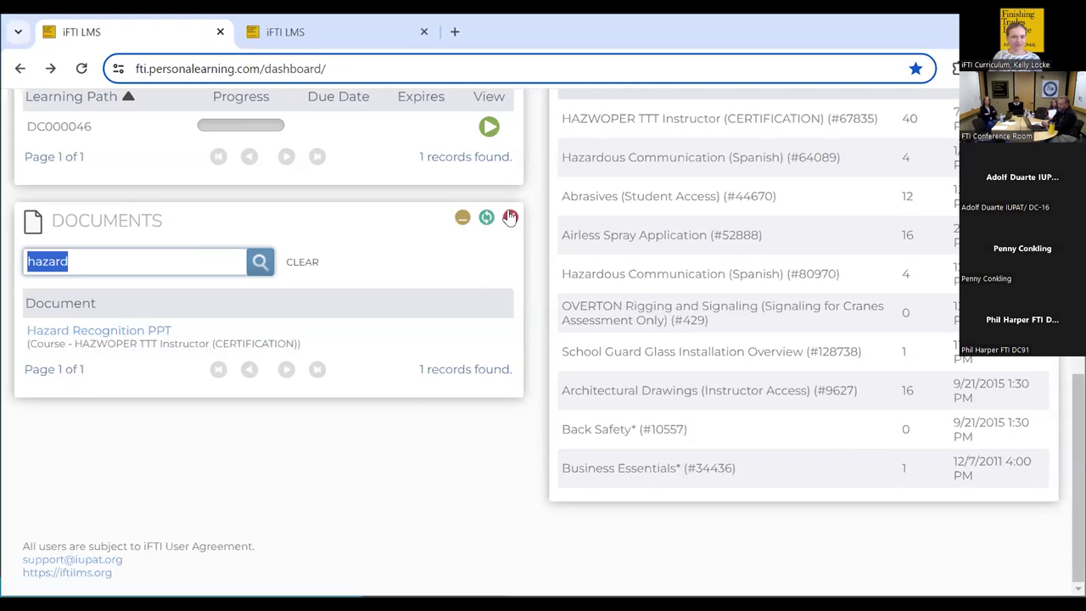
Step: Add the Certificates widget to the dashboard and move it directly above My Learning Paths
scroll(581, 388, up, 10)
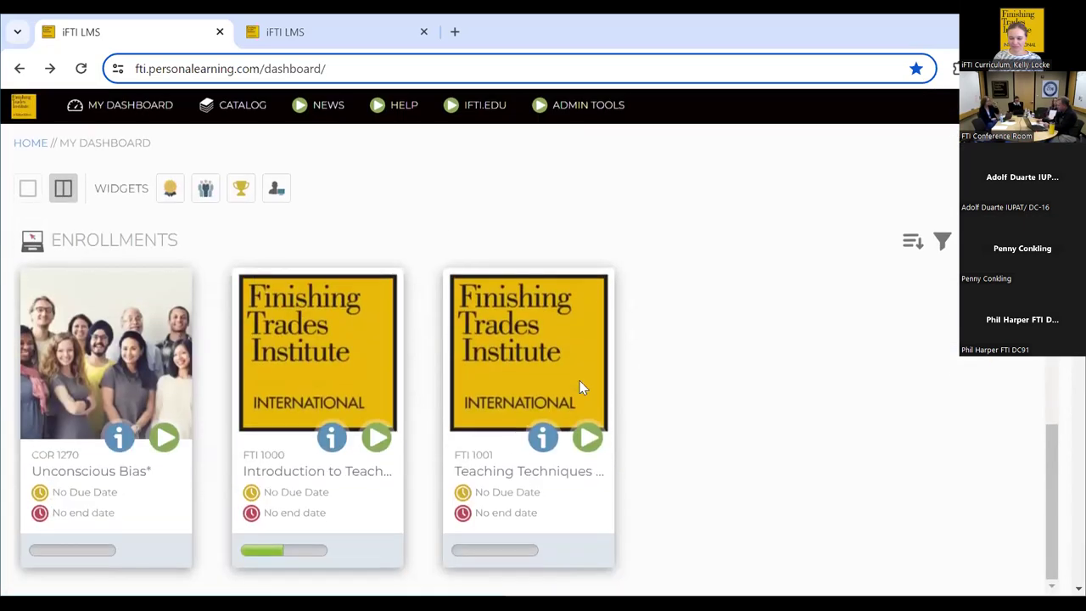
click(170, 193)
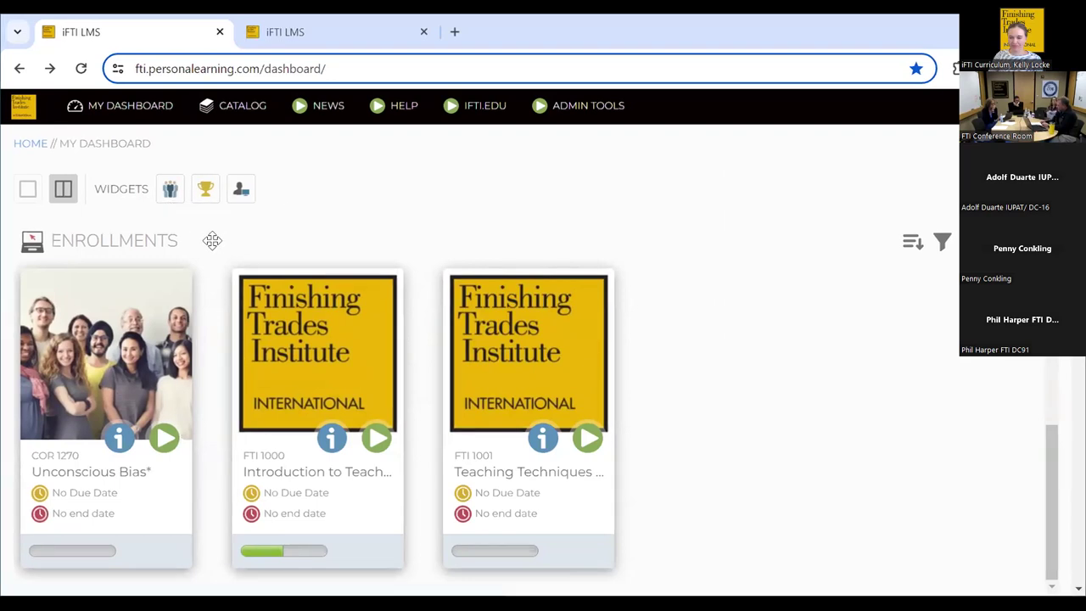
click(204, 195)
scroll(212, 307, down, 2)
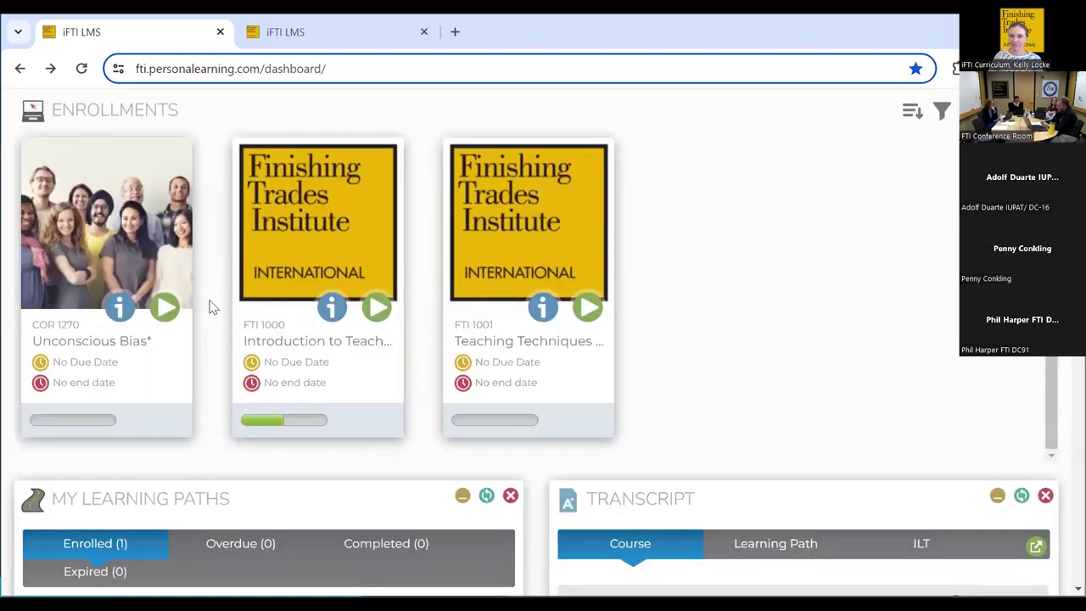
scroll(212, 307, up, 1)
scroll(211, 307, down, 9)
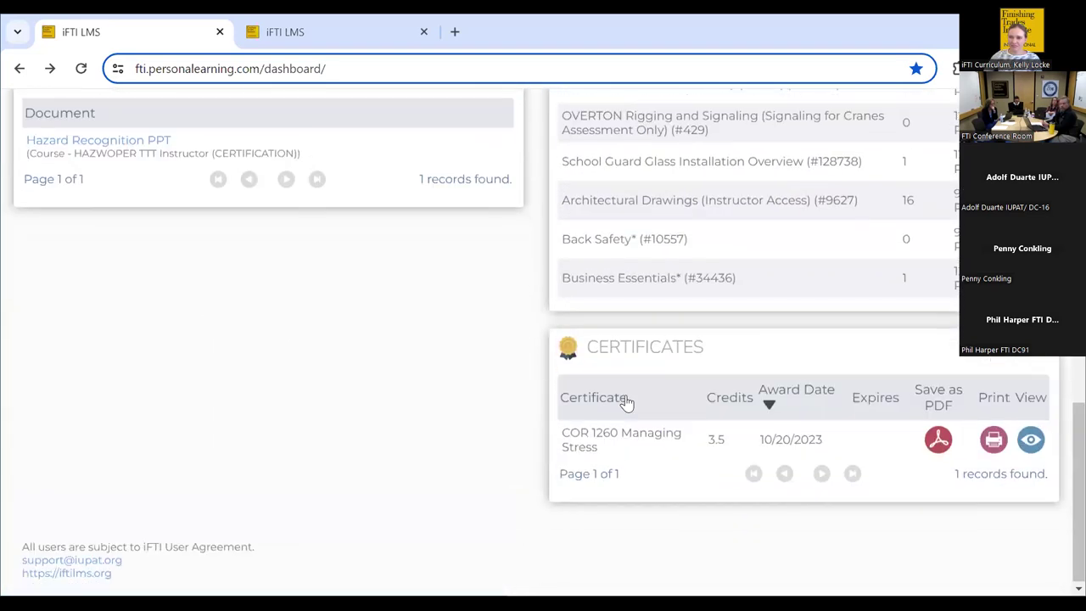
drag(645, 329, 222, 341)
scroll(258, 373, up, 4)
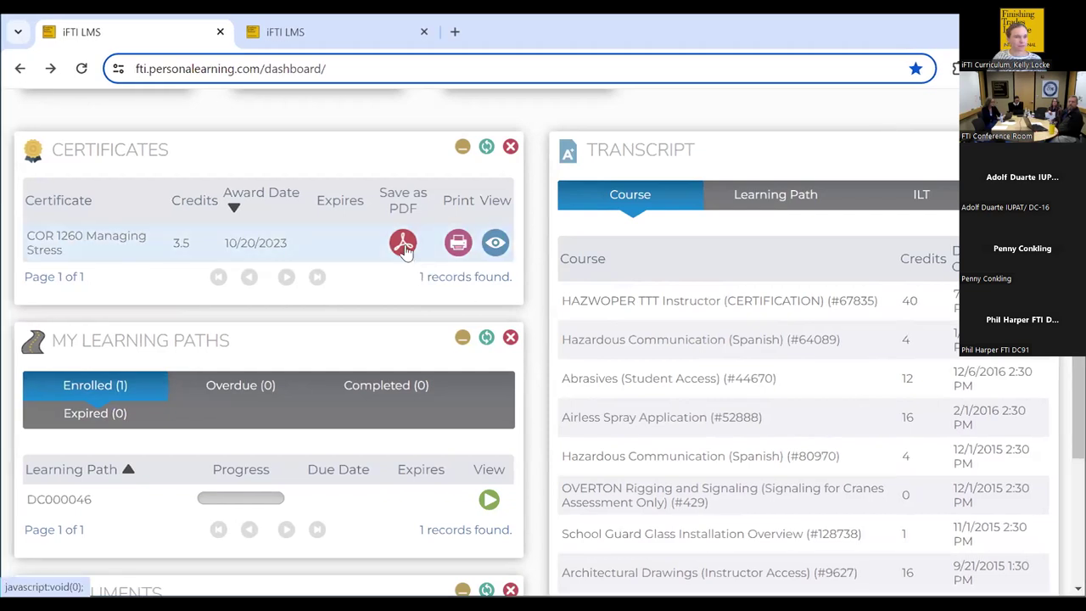
Step: Preview the printout of the COR 1260 Managing Stress certificate, cancel printing, and return to the enrollments
click(456, 255)
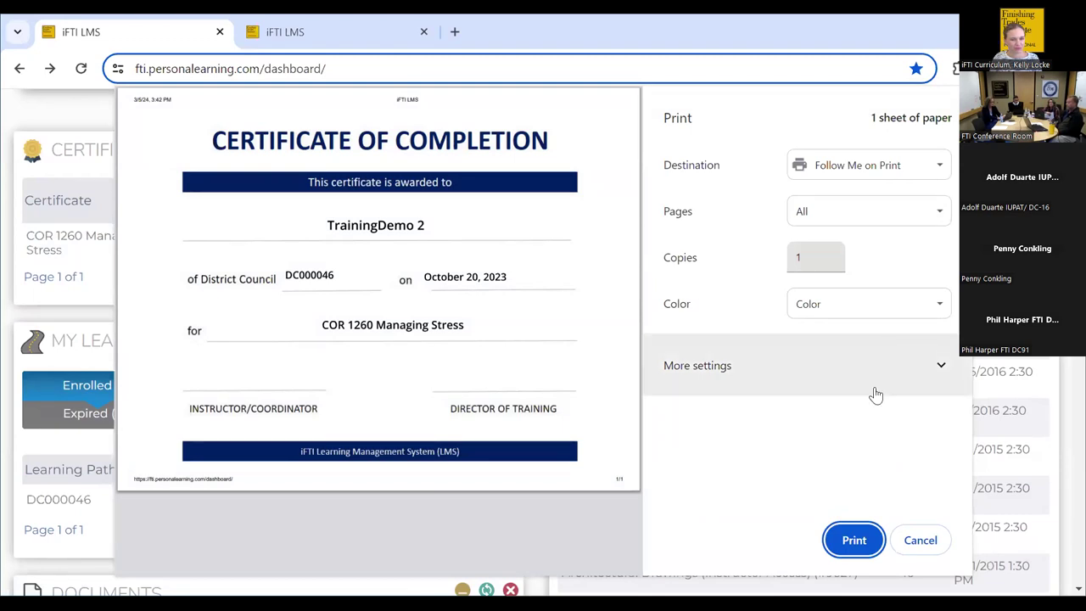
click(919, 540)
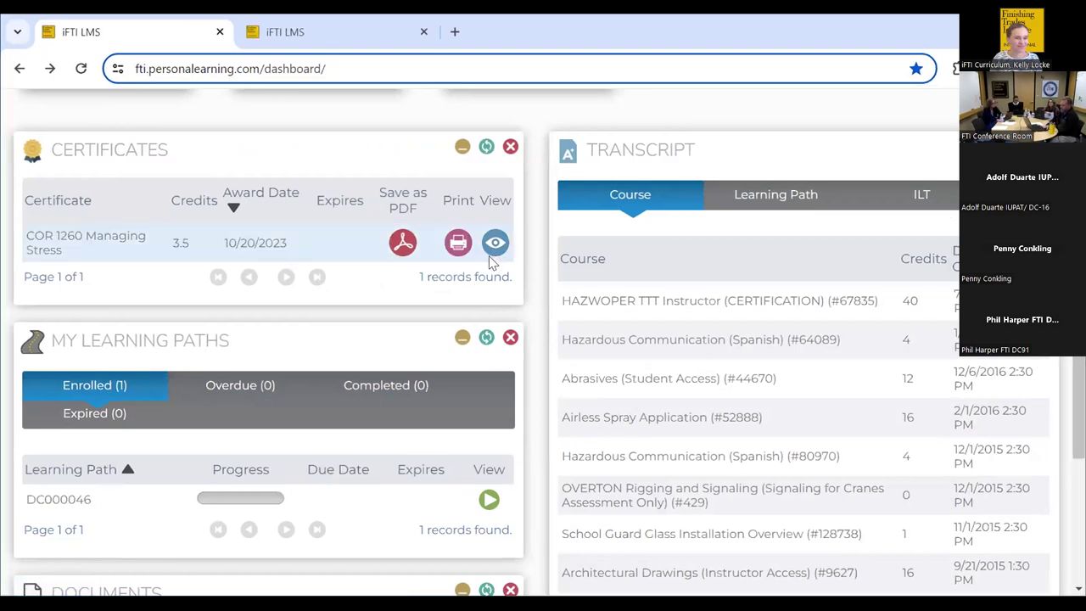
scroll(492, 263, up, 6)
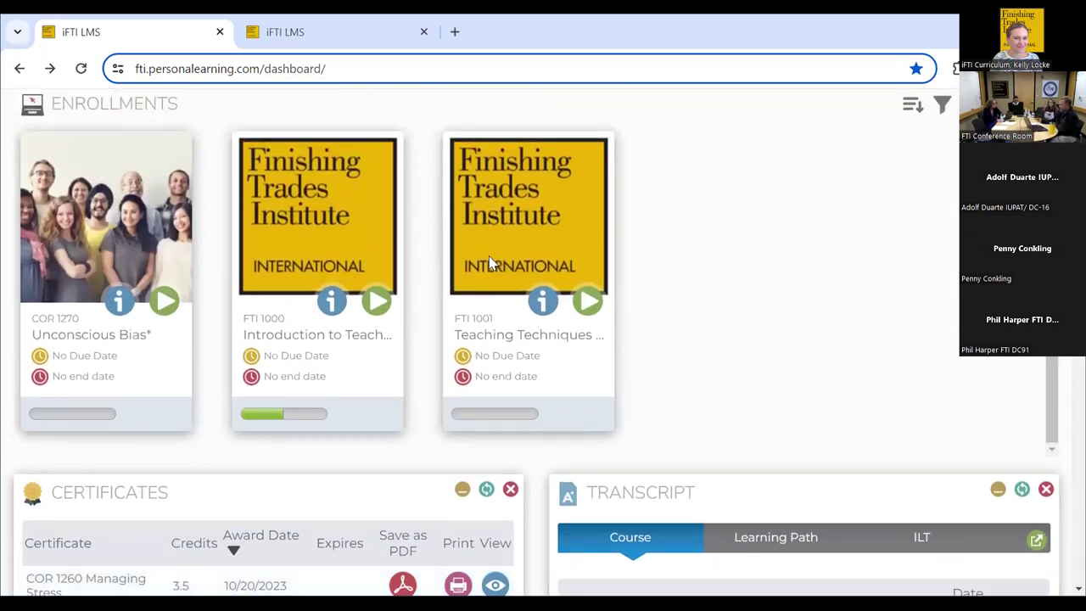
scroll(491, 261, up, 1)
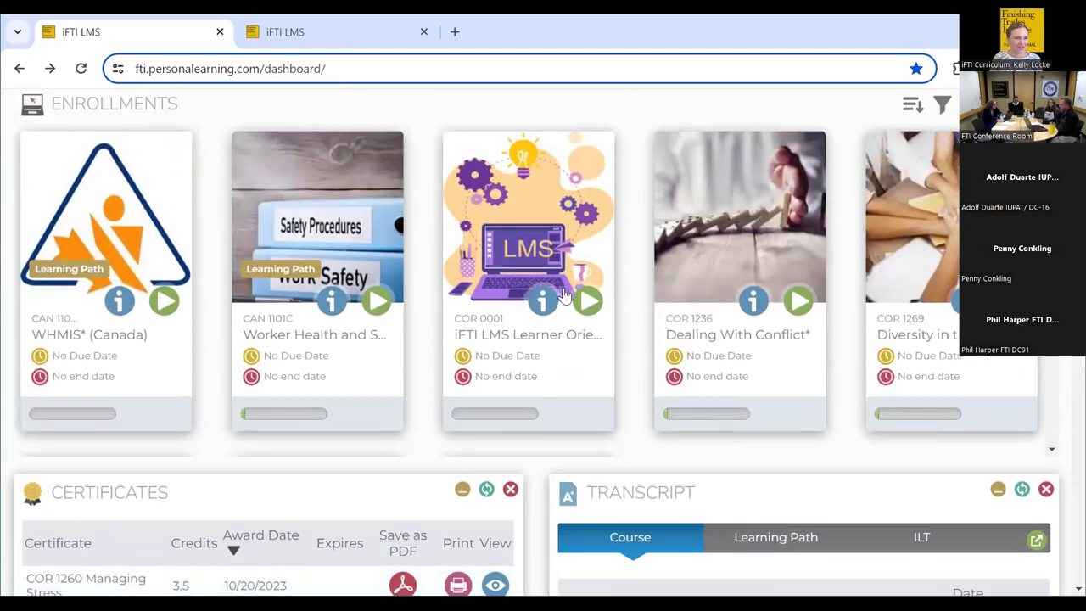
scroll(608, 293, up, 2)
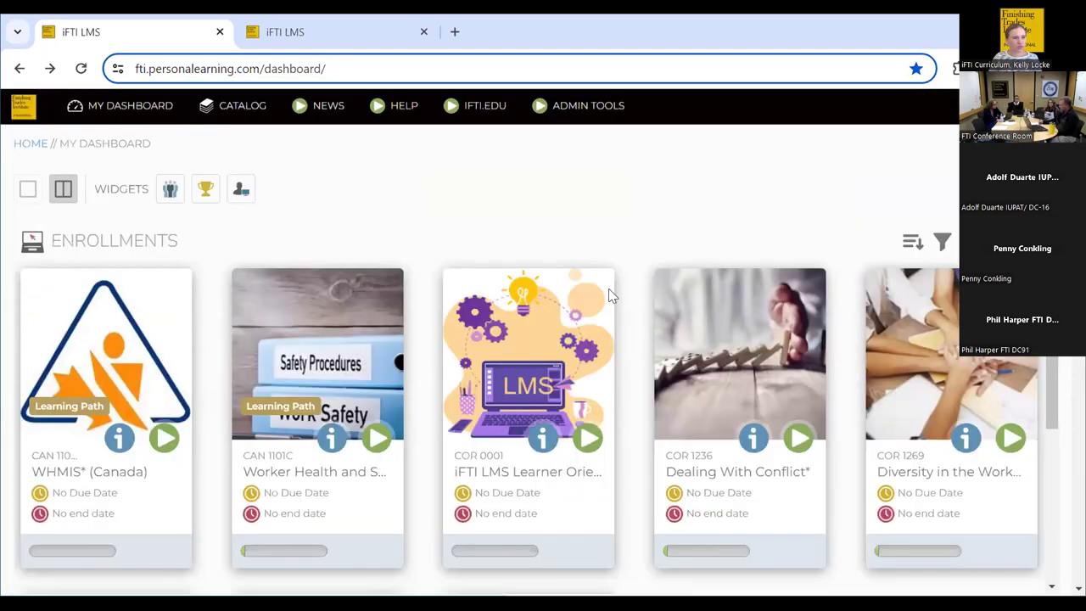